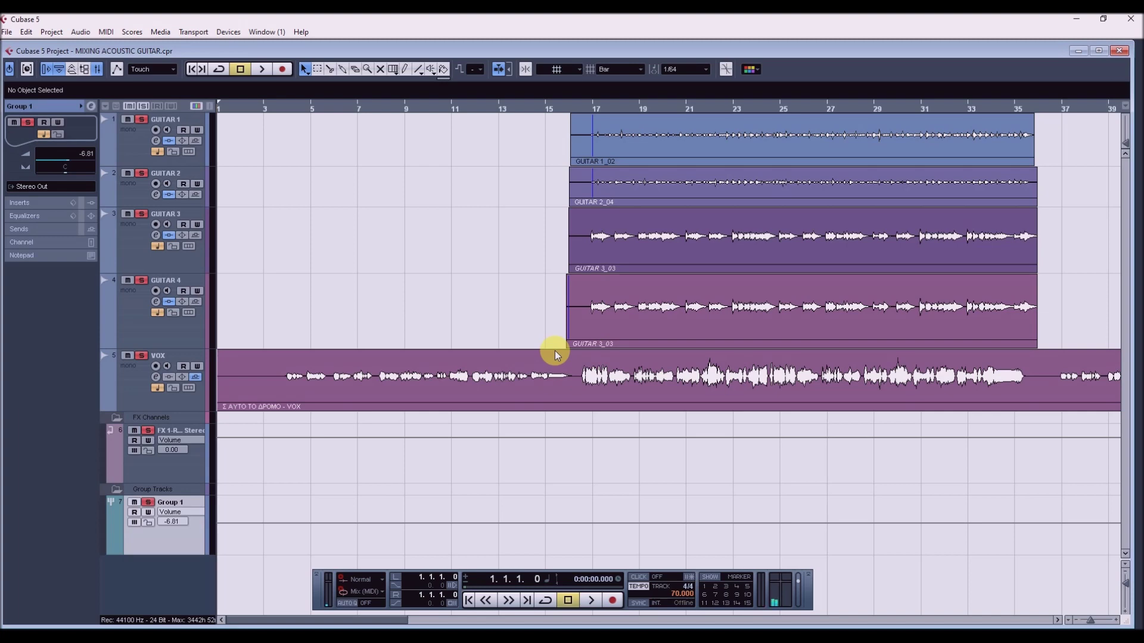
# Step: Open the mixer, then GUITAR 1's channel settings and its REQ 4 Mono equalizer
pyautogui.press('F3')
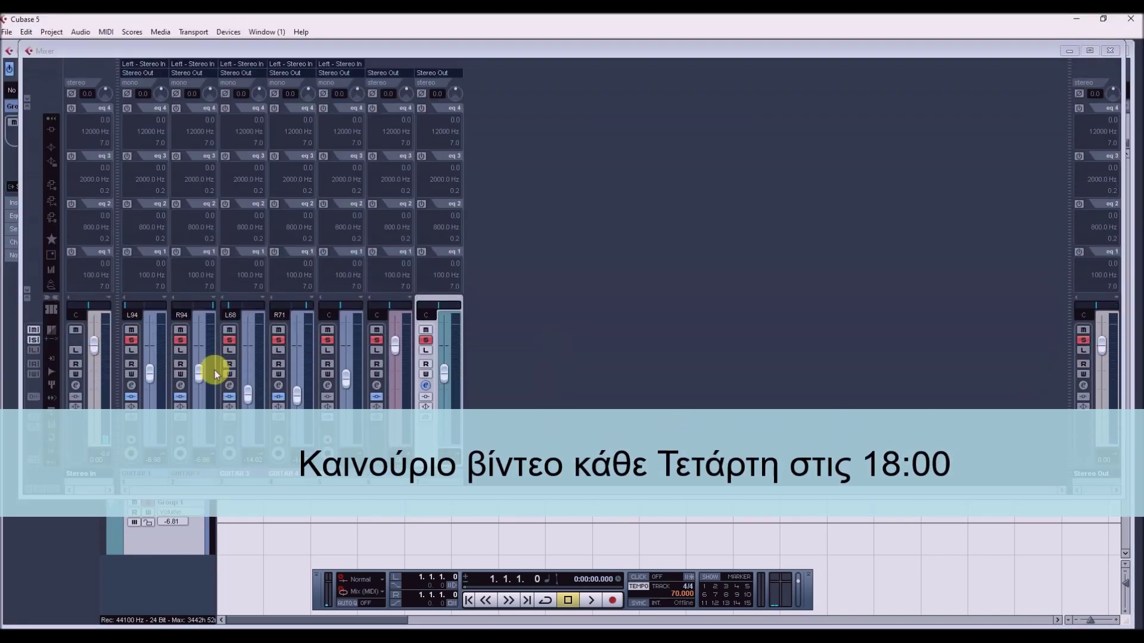
pyautogui.click(132, 381)
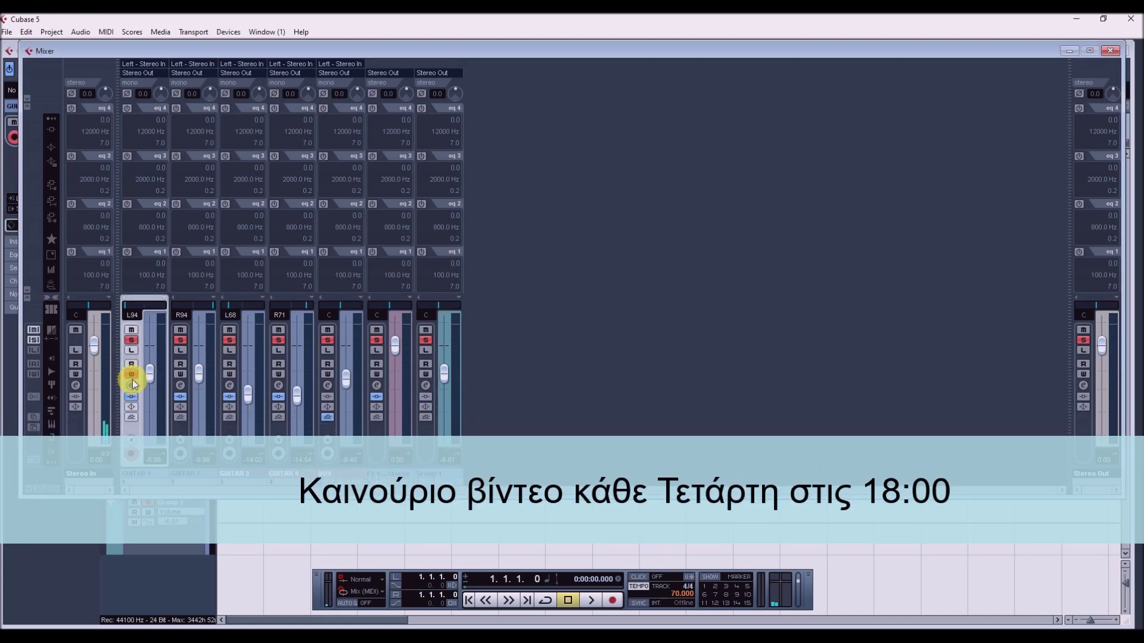
pyautogui.click(132, 365)
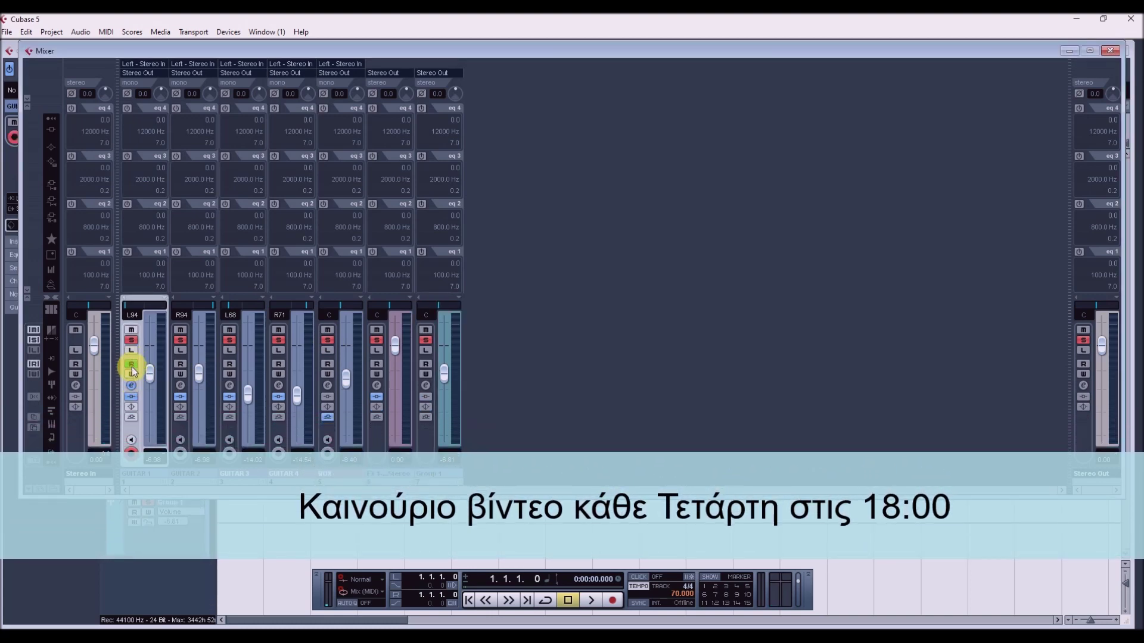
pyautogui.click(132, 386)
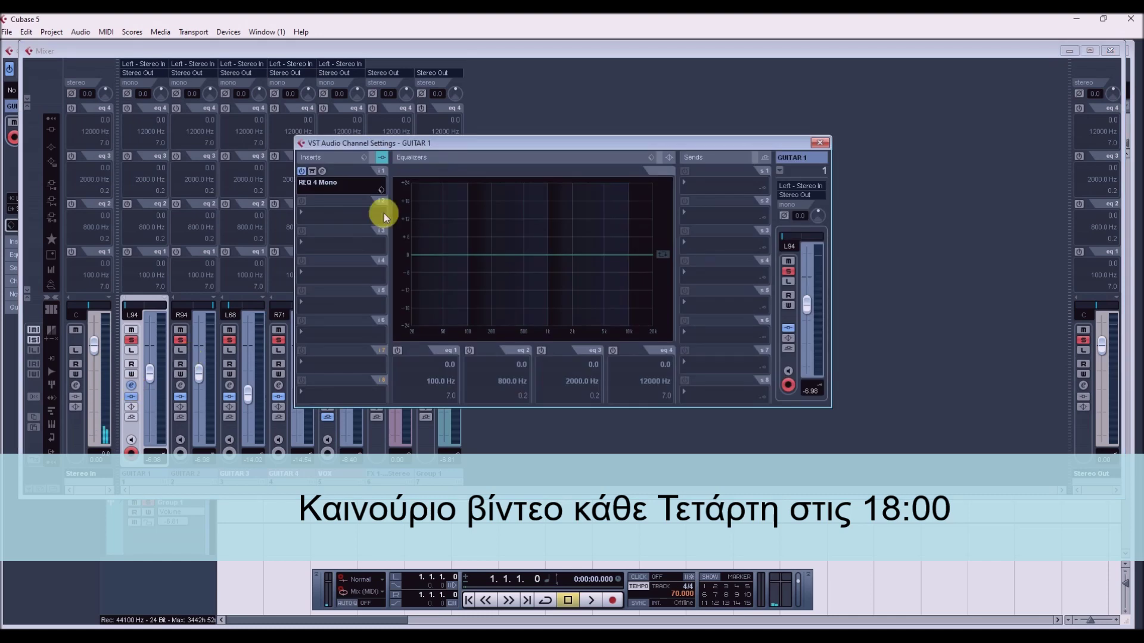
pyautogui.click(322, 171)
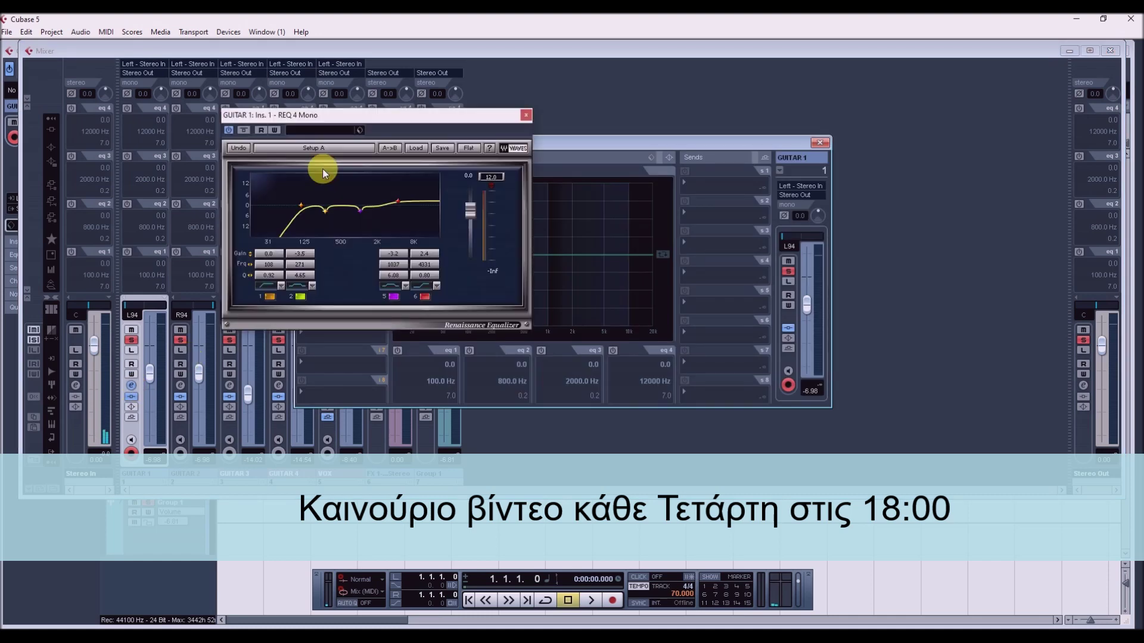
# Step: Bypass the inserts on all four guitar channels and close GUITAR 1's equalizer and channel settings
pyautogui.click(526, 114)
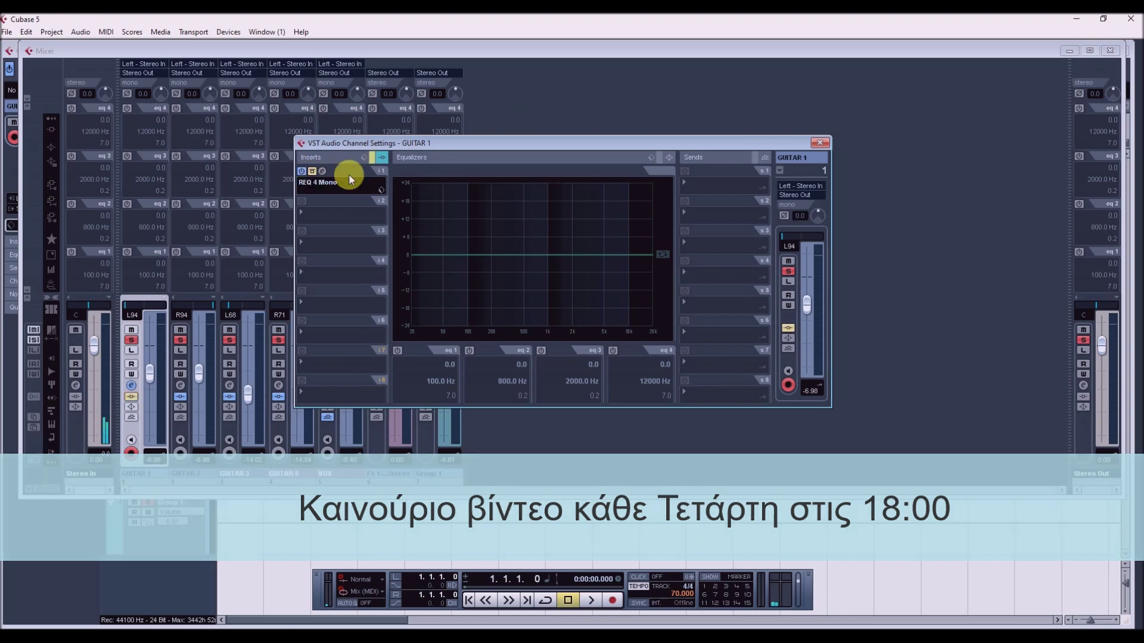
pyautogui.click(820, 143)
pyautogui.click(180, 397)
pyautogui.click(229, 397)
pyautogui.click(278, 397)
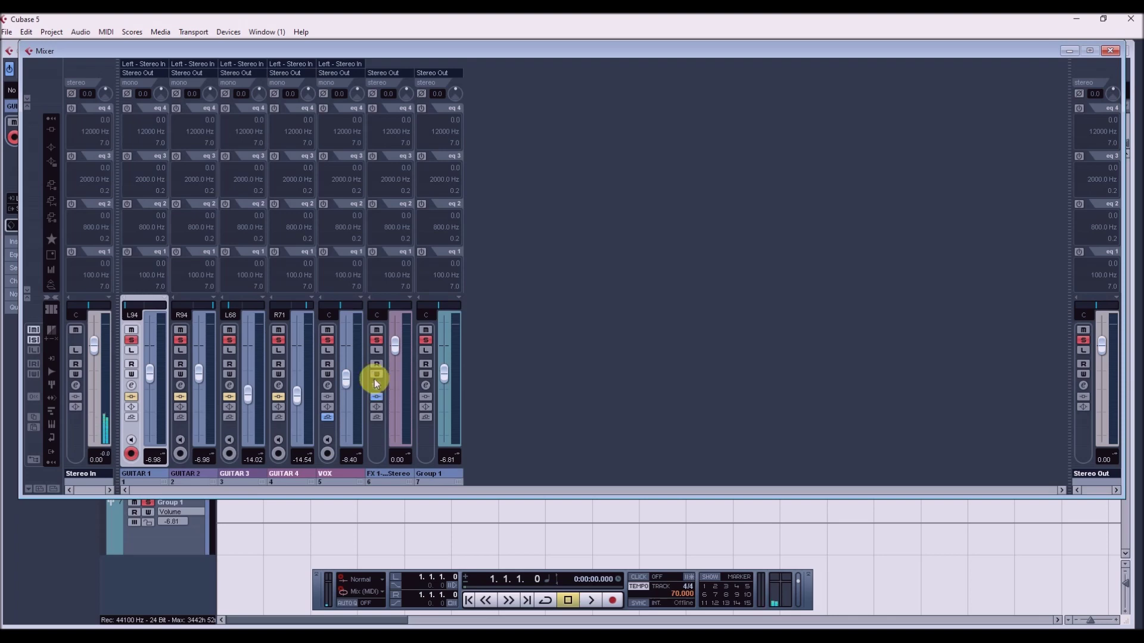
# Step: Play the section where the guitars enter and lower the GUITAR 3 and GUITAR 4 faders to -16.79
pyautogui.click(77, 518)
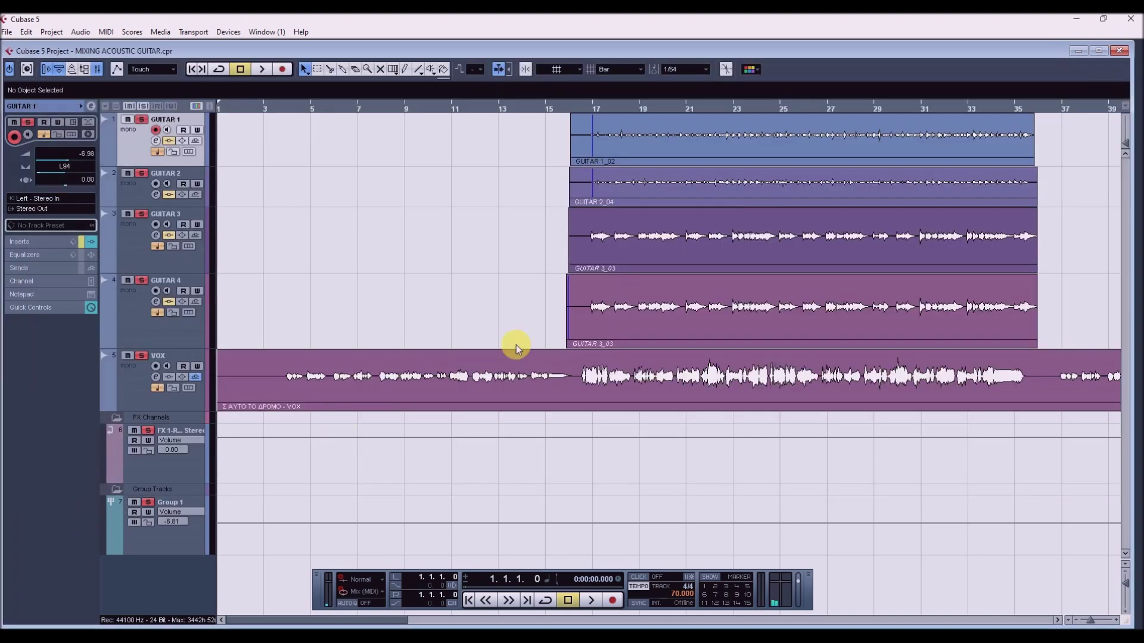
pyautogui.press('KP_Add')
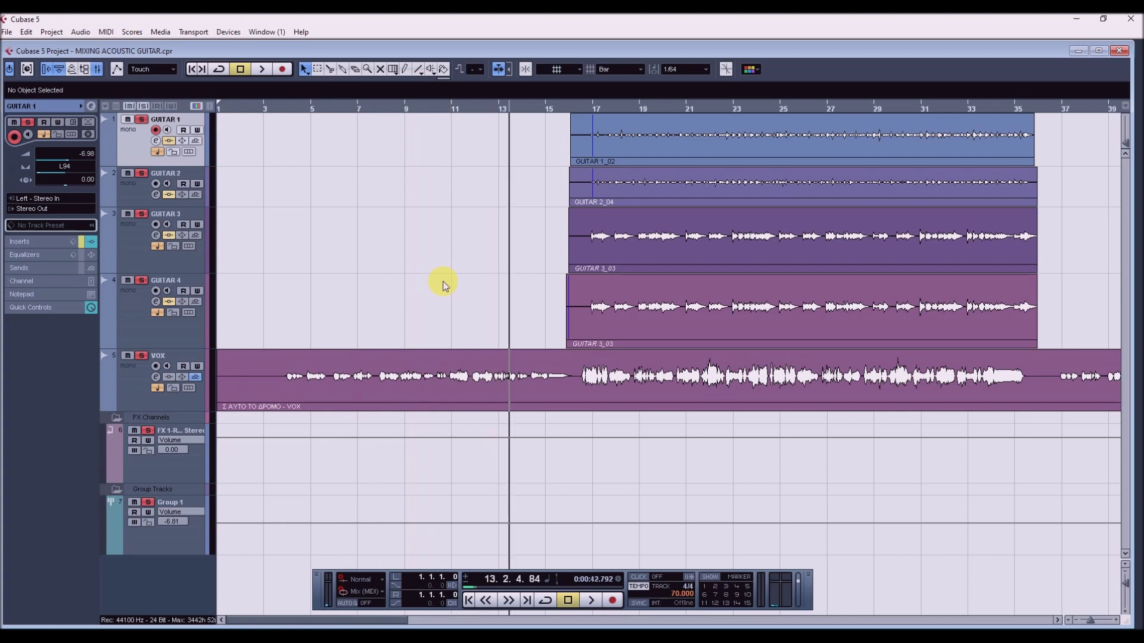
pyautogui.press('space')
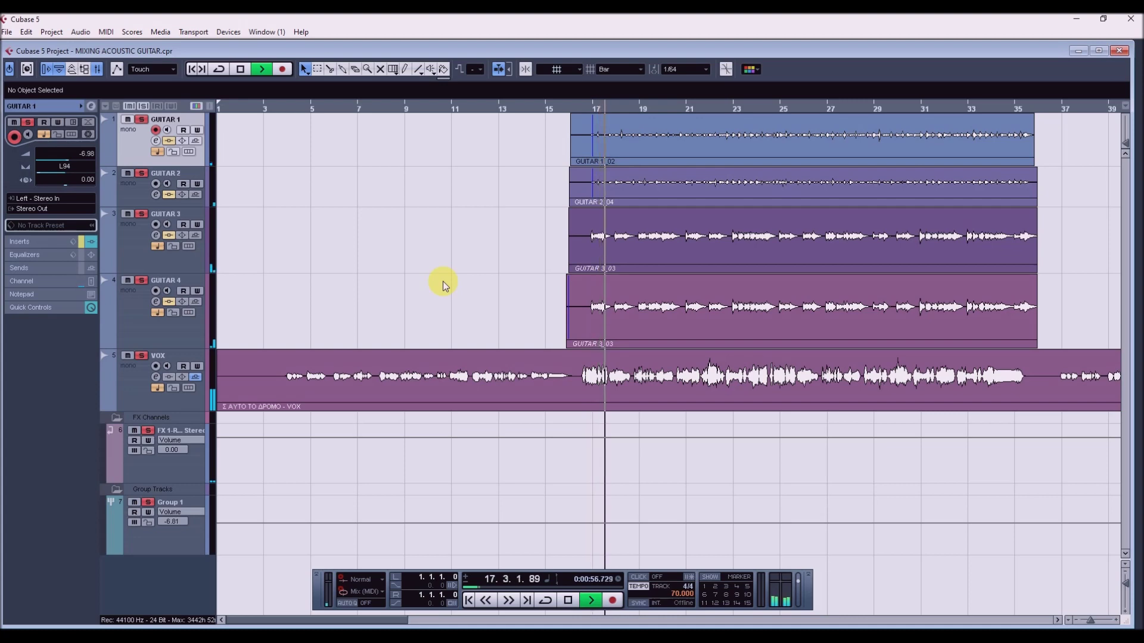
pyautogui.press('F3')
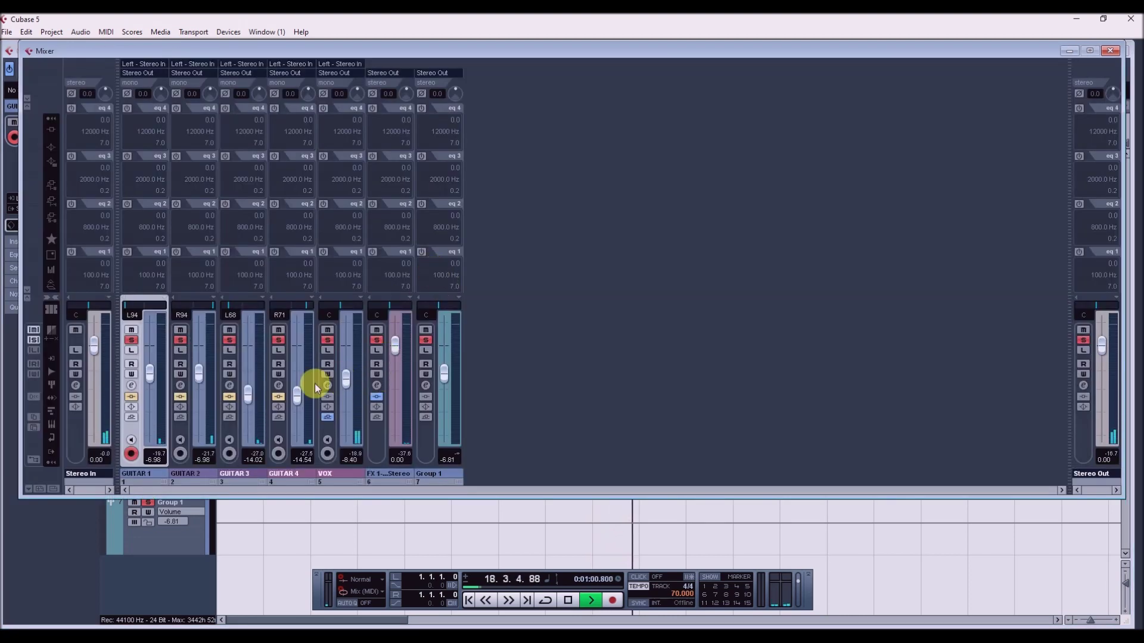
pyautogui.moveTo(248, 395)
pyautogui.mouseDown()
pyautogui.moveTo(298, 401)
pyautogui.moveTo(251, 408)
pyautogui.mouseUp()
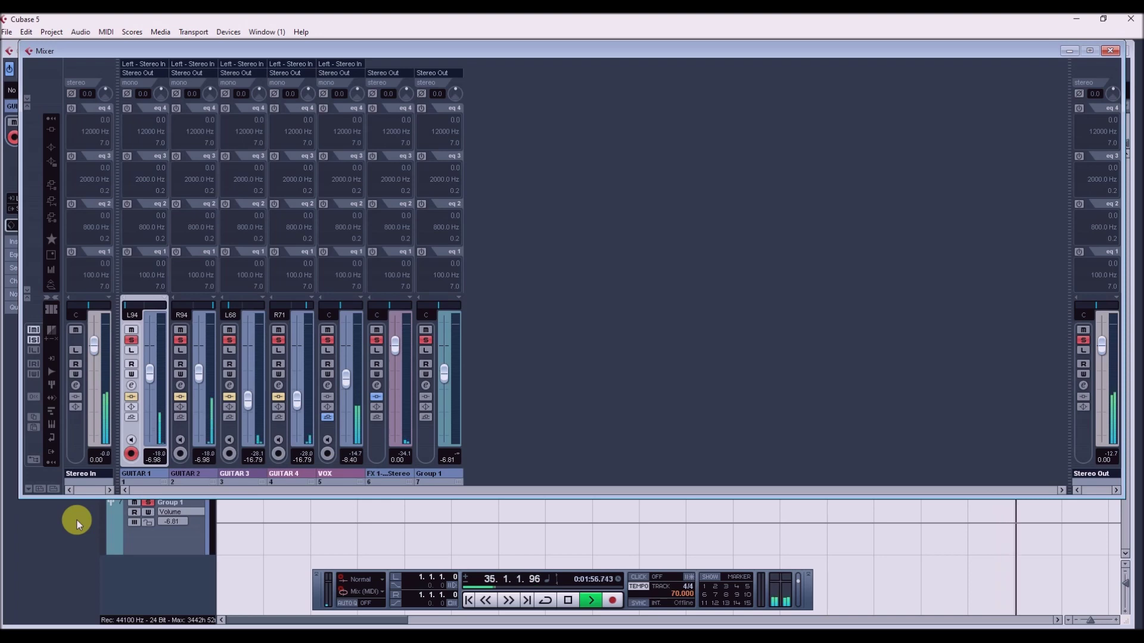
pyautogui.press('space')
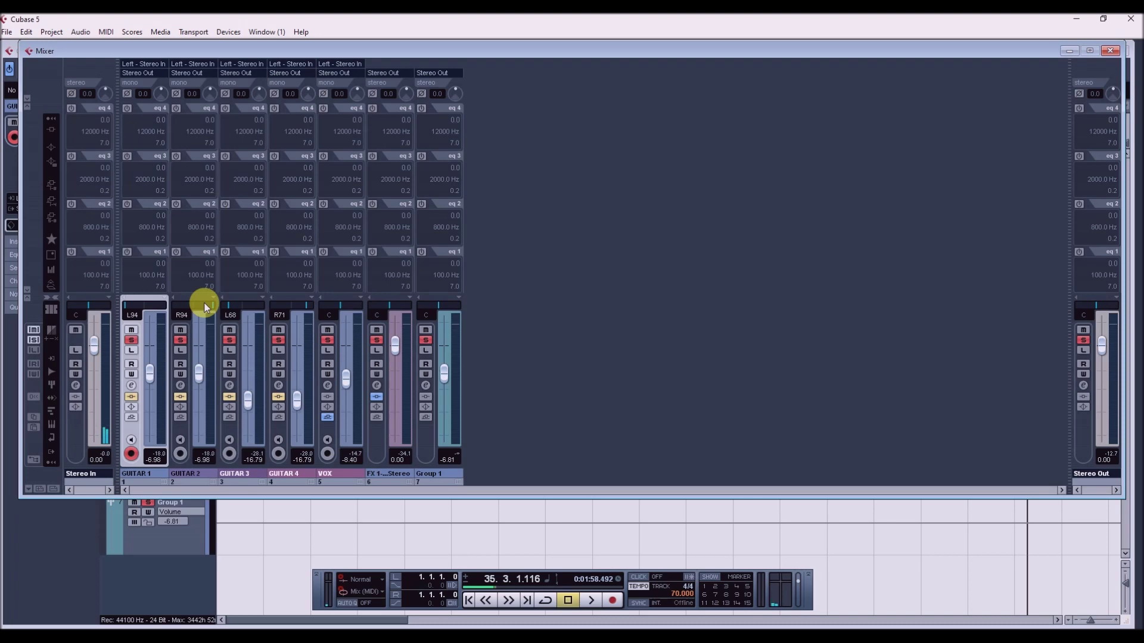
# Step: Reopen GUITAR 1's REQ 4 Mono equalizer and set band 1's filter type to Hi-Pass
pyautogui.click(131, 385)
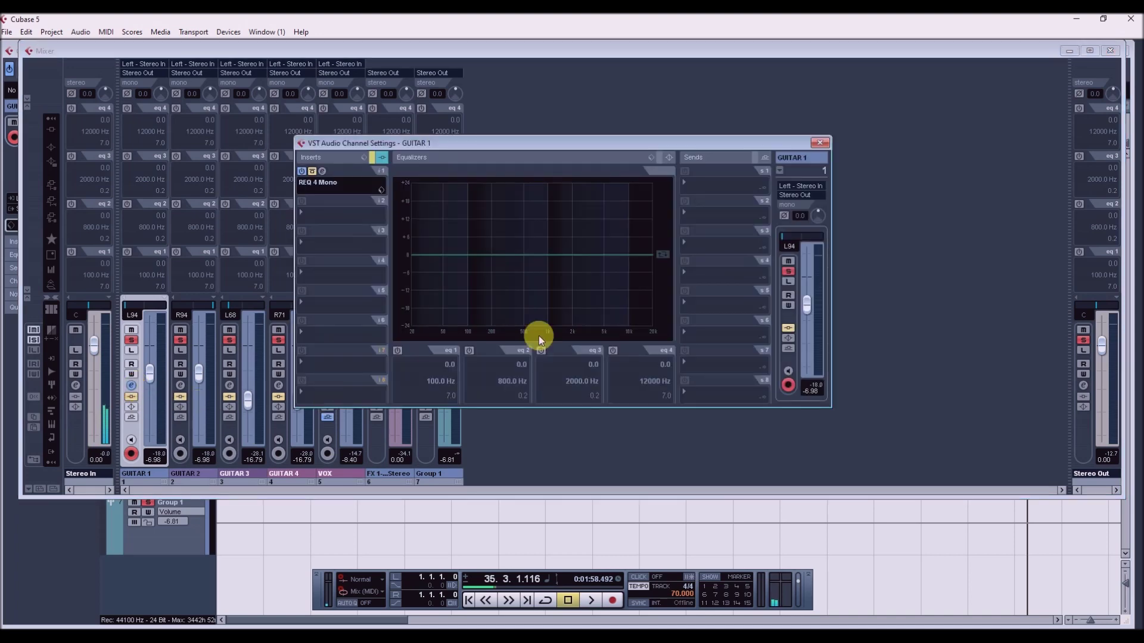
pyautogui.moveTo(529, 143); pyautogui.dragTo(517, 180)
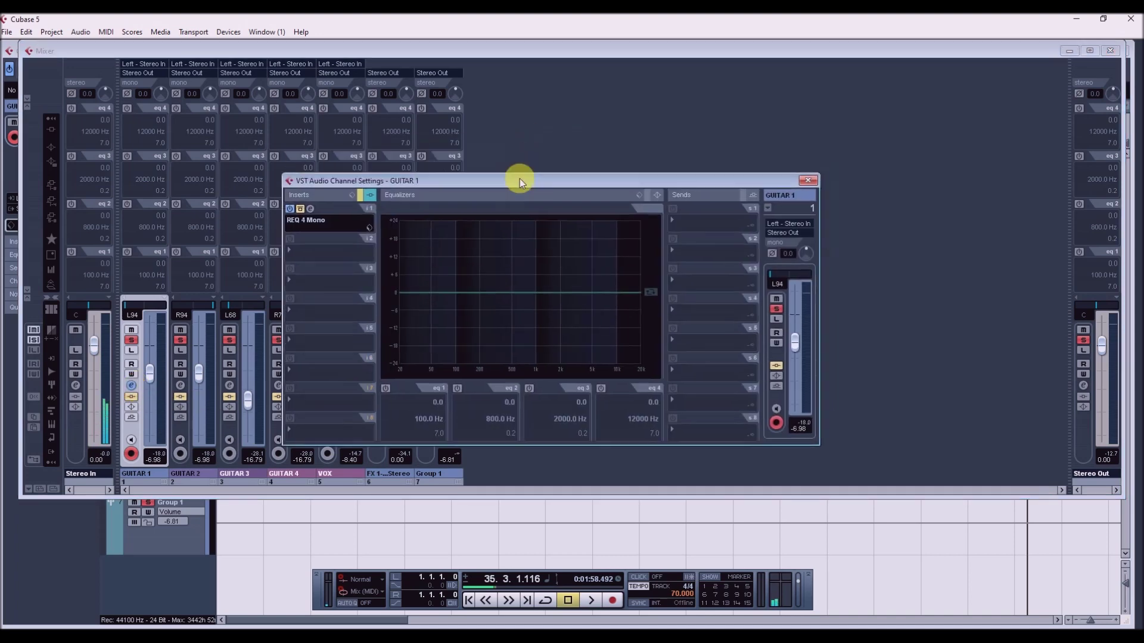
pyautogui.click(309, 210)
pyautogui.moveTo(327, 116); pyautogui.dragTo(437, 220)
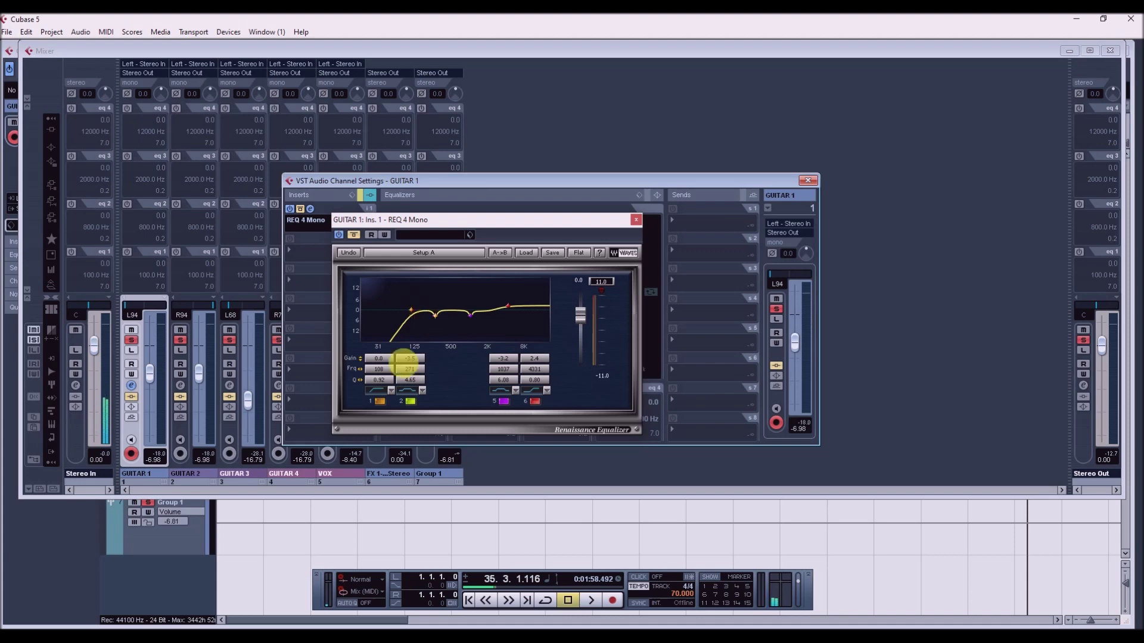
pyautogui.click(393, 391)
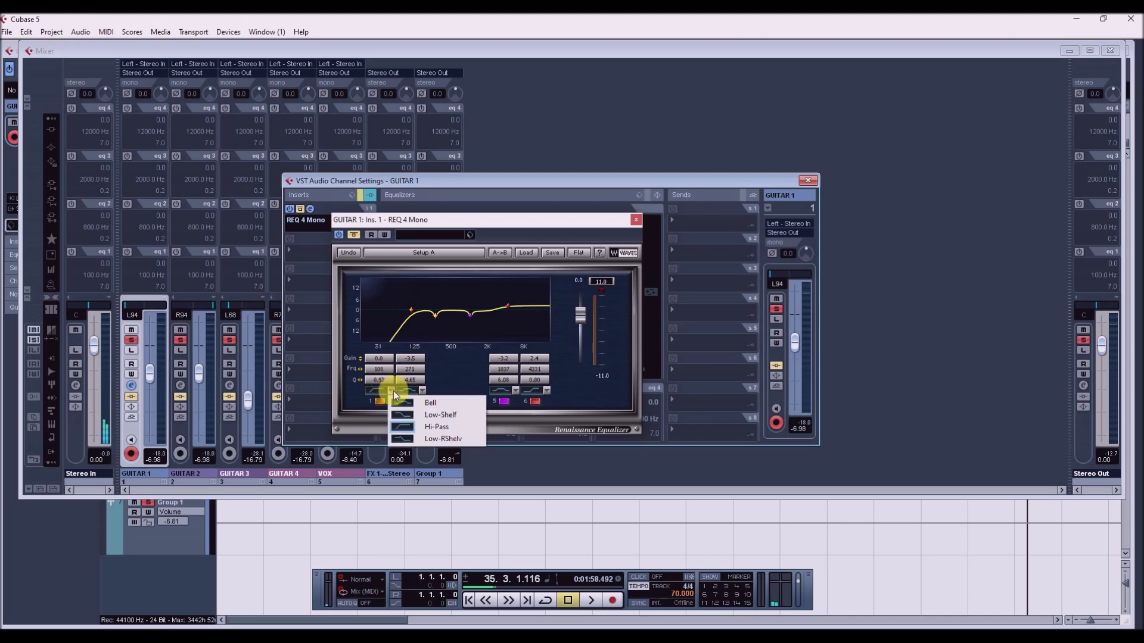
pyautogui.click(451, 429)
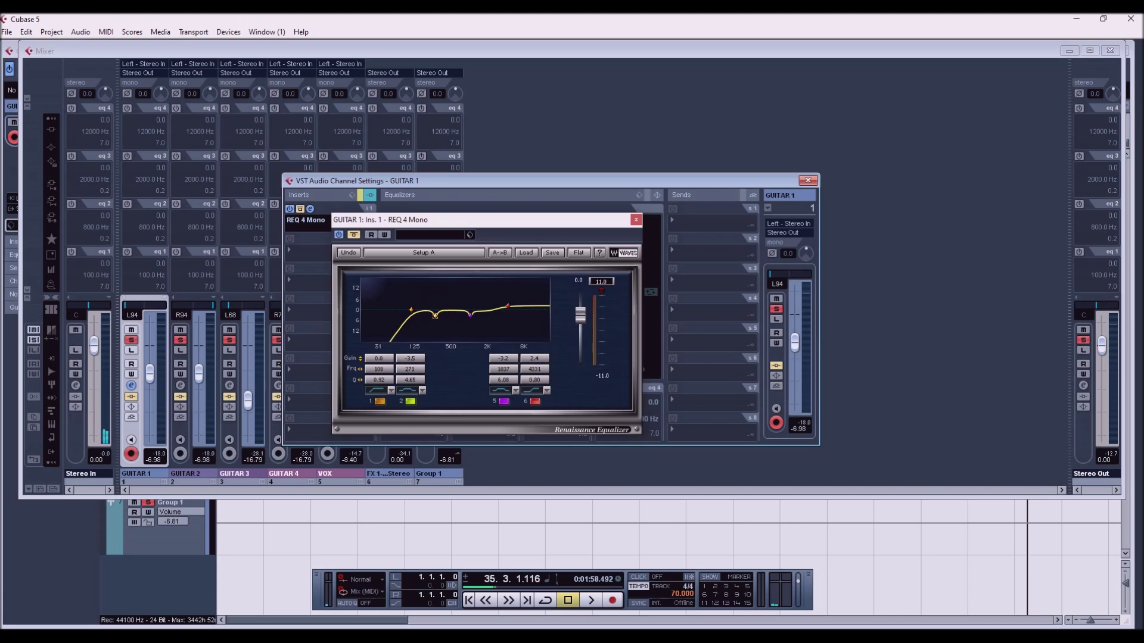
# Step: Boost band 2 of GUITAR 1's equalizer to 15 dB at 315 Hz and mute GUITAR 2, 3 and 4
pyautogui.moveTo(435, 315)
pyautogui.mouseDown()
pyautogui.moveTo(436, 285)
pyautogui.moveTo(443, 295)
pyautogui.mouseUp()
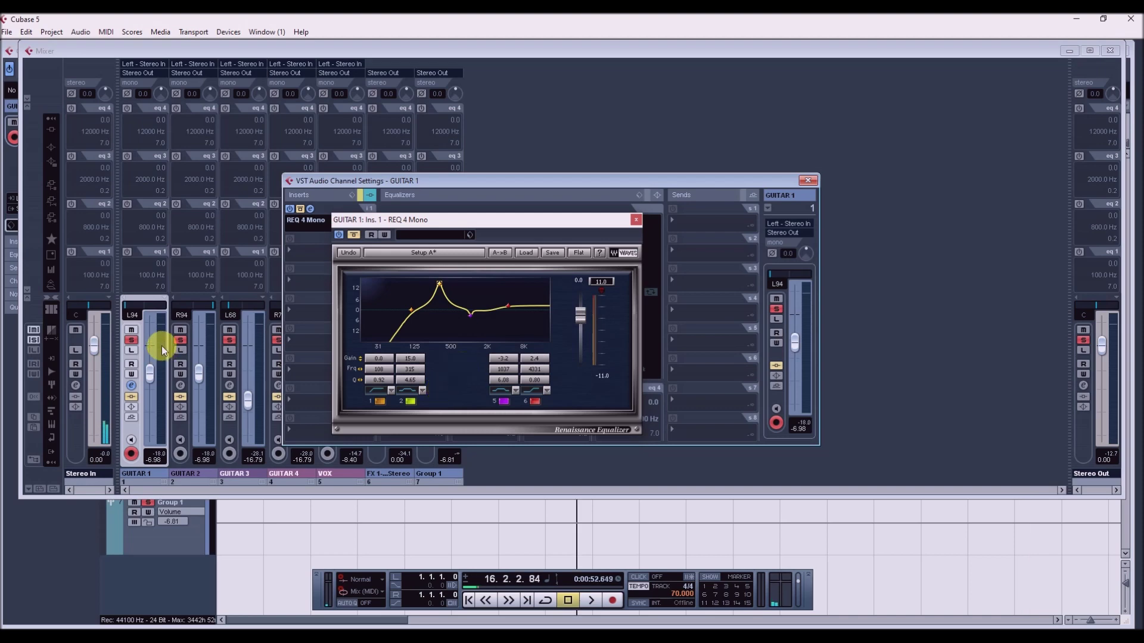
pyautogui.moveTo(177, 328); pyautogui.dragTo(288, 328)
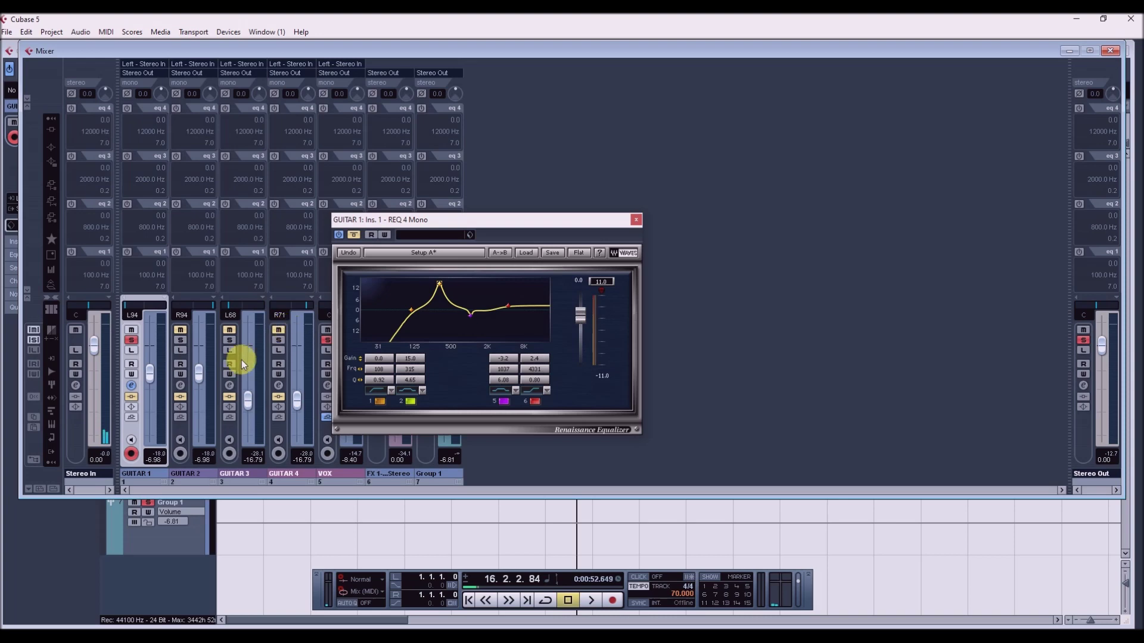
# Step: Turn off the bypass on GUITAR 1's equalizer and raise the channel's fader to -2.29 during playback
pyautogui.click(151, 376)
pyautogui.moveTo(153, 379); pyautogui.dragTo(153, 374)
pyautogui.click(353, 235)
pyautogui.press('space')
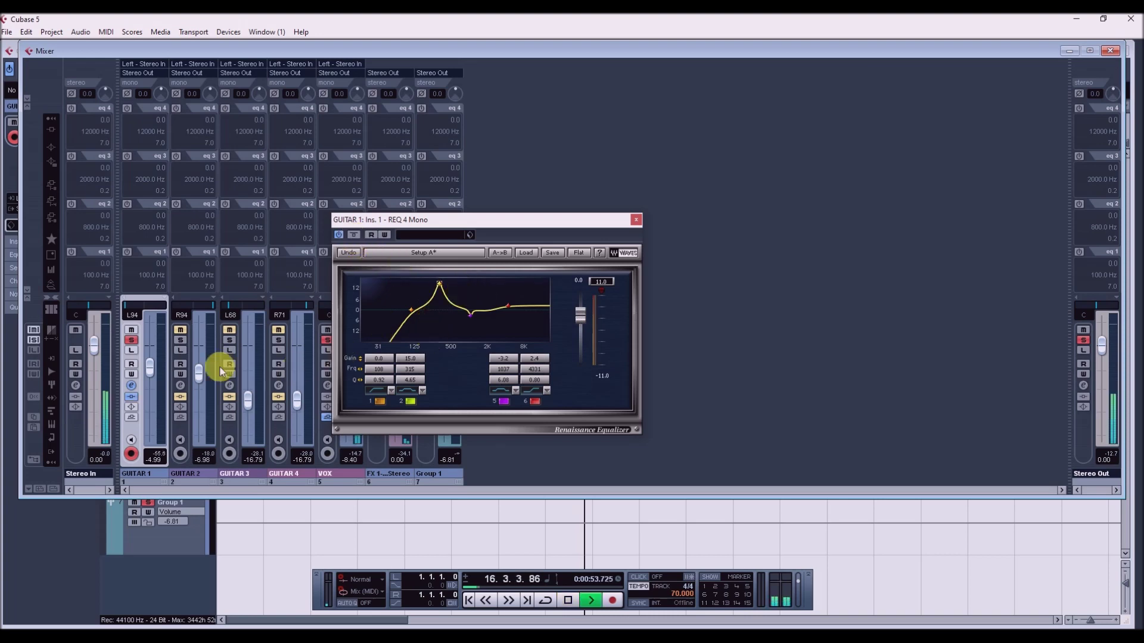
pyautogui.moveTo(148, 370); pyautogui.dragTo(150, 361)
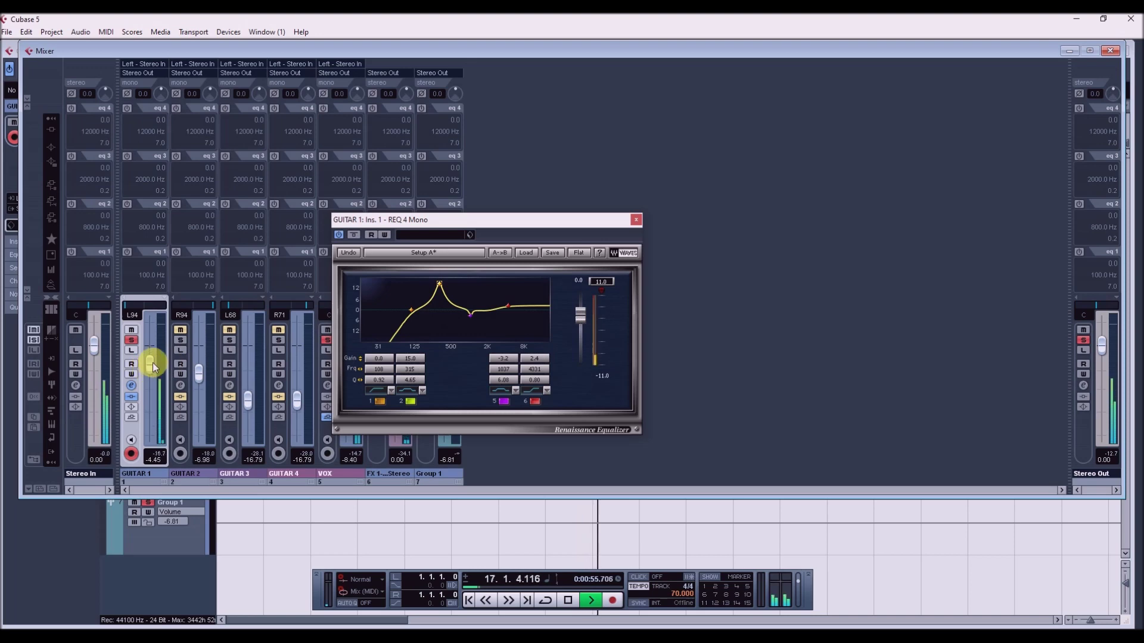
# Step: Sweep the boosted band 2 during playback, settle it at 357 Hz and cut its gain to -3.4 dB
pyautogui.moveTo(441, 284); pyautogui.dragTo(429, 284)
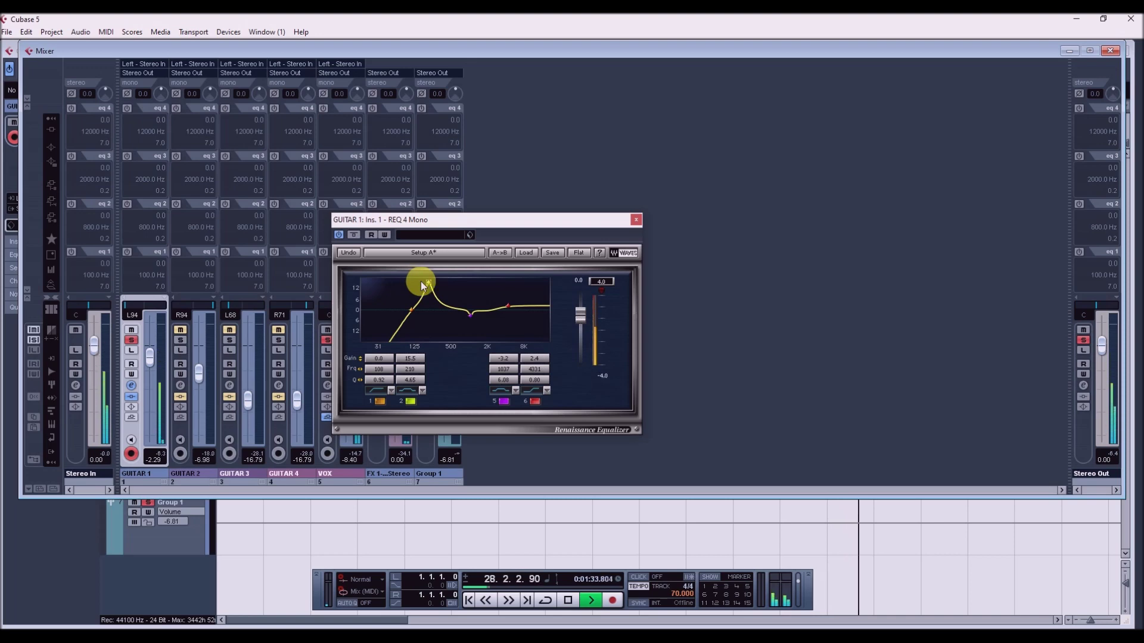
pyautogui.moveTo(430, 284); pyautogui.dragTo(442, 281)
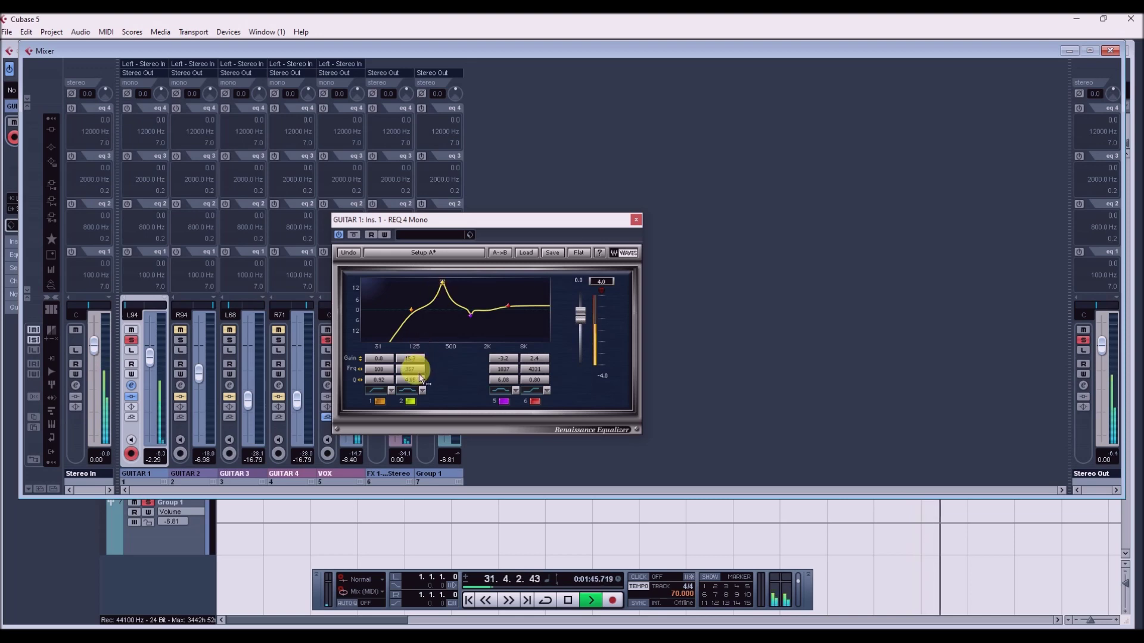
pyautogui.scroll(-2, 410, 358)
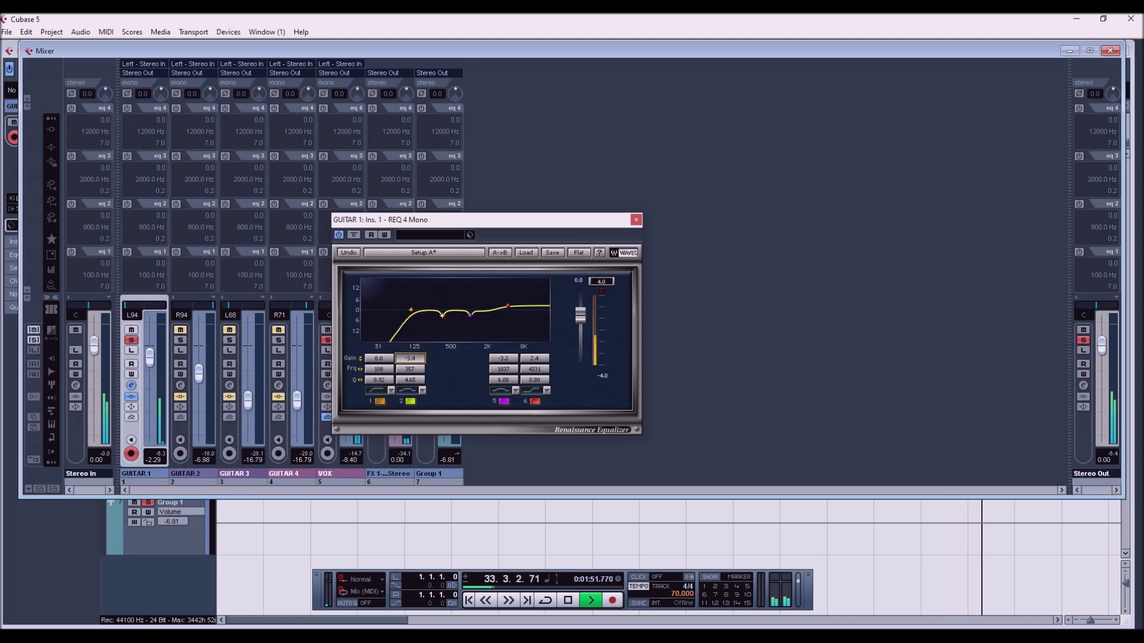
pyautogui.press('space')
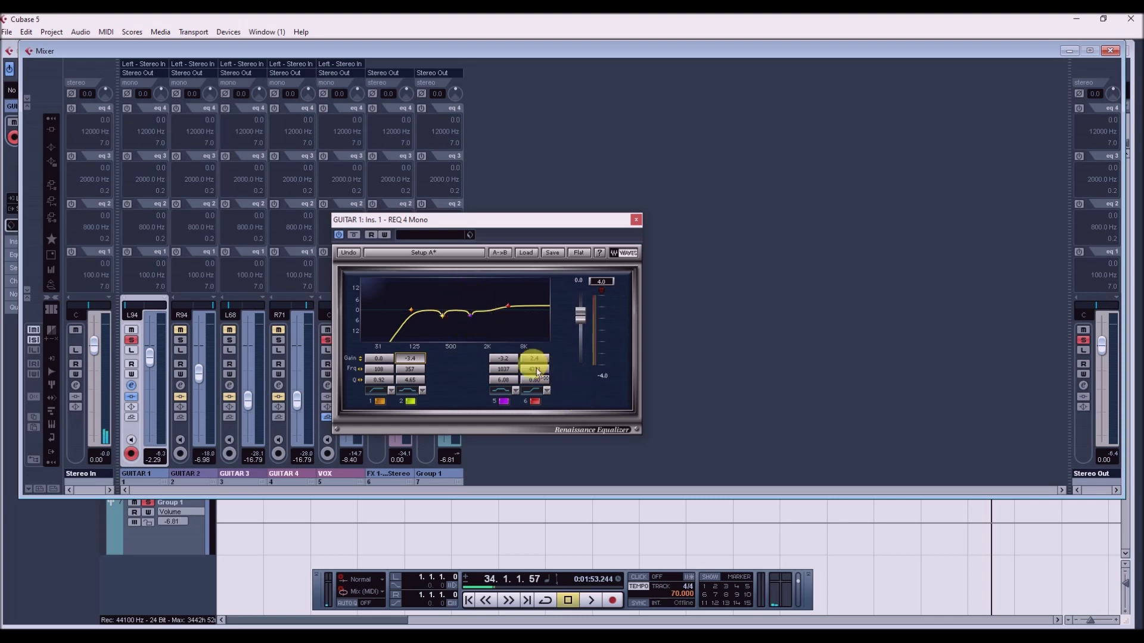
# Step: Boost band 5 to 15.6 dB, shift it to 1045 Hz during playback and cut its gain to -3.6 dB
pyautogui.click(504, 358)
pyautogui.write('15.1')
pyautogui.press('Return')
pyautogui.moveTo(503, 358); pyautogui.dragTo(490, 365)
pyautogui.press('space')
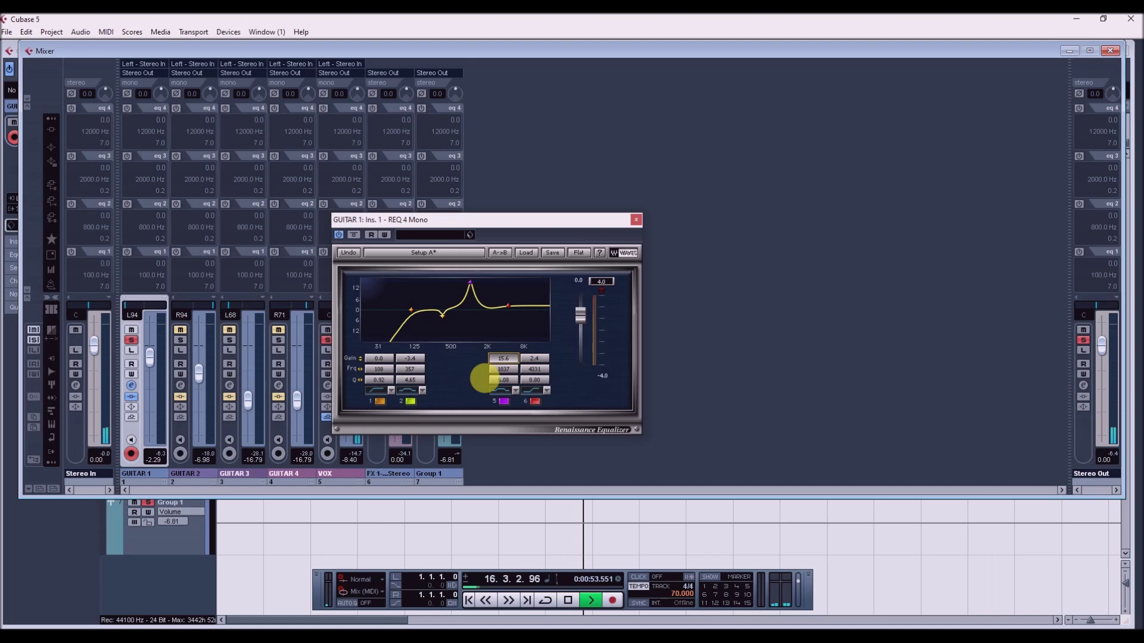
pyautogui.click(470, 284)
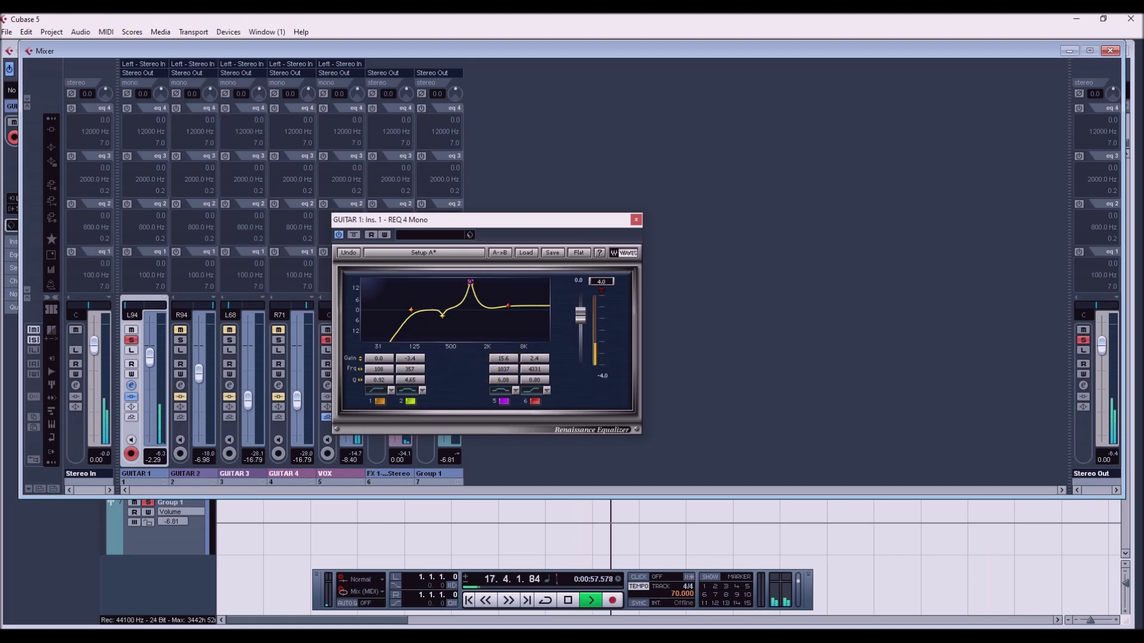
pyautogui.moveTo(471, 281); pyautogui.dragTo(472, 289)
pyautogui.moveTo(506, 360); pyautogui.dragTo(506, 416)
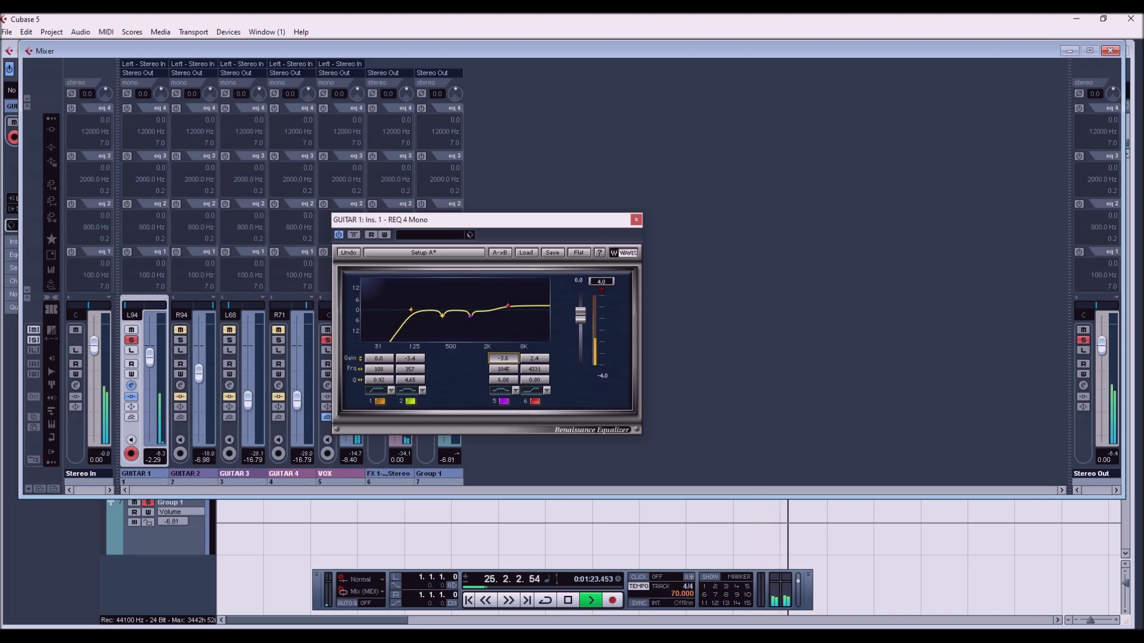
# Step: Compare GUITAR 1 with its equalizer bypassed and active during playback, and close the equalizer
pyautogui.press('space')
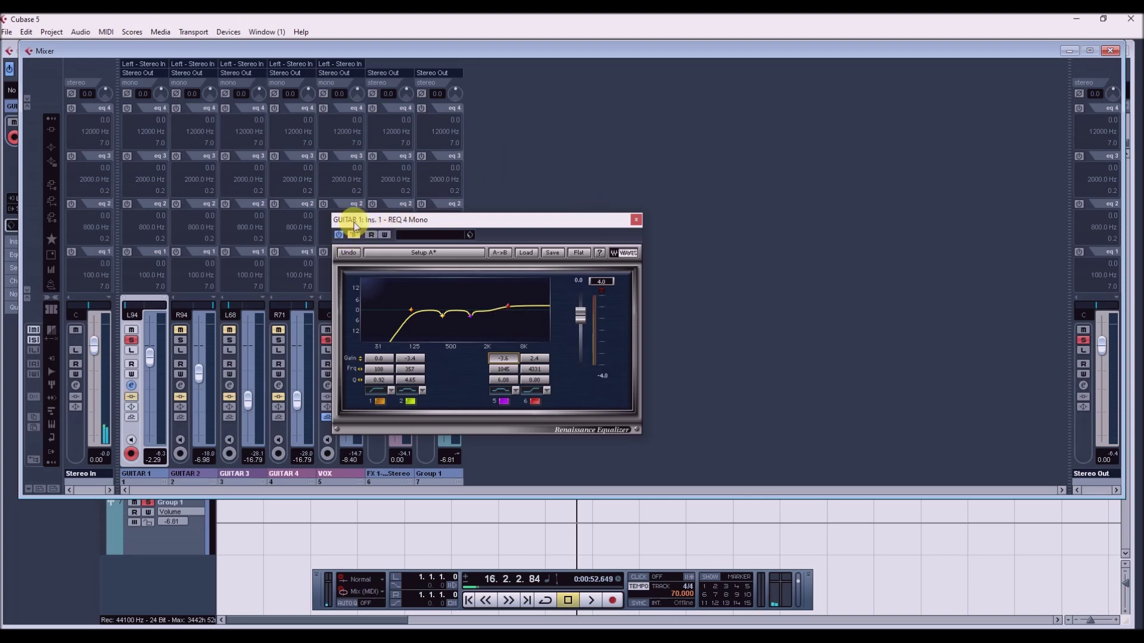
pyautogui.press('space')
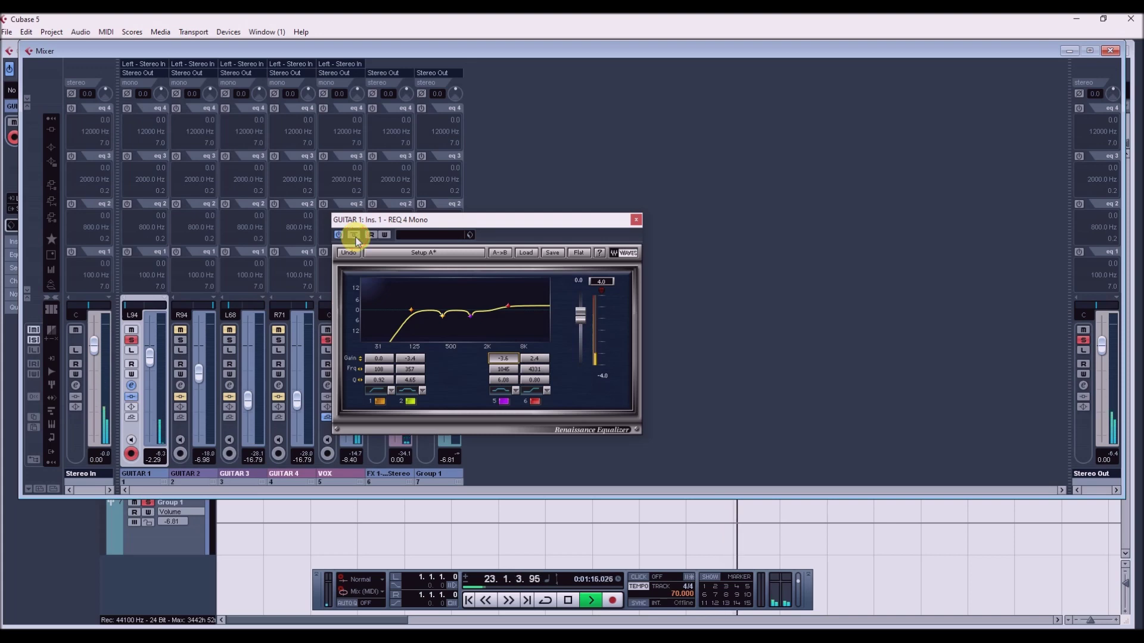
pyautogui.click(637, 220)
# Step: Unmute GUITAR 2, turn off its insert bypass, and check the inserts in its channel settings
pyautogui.click(180, 331)
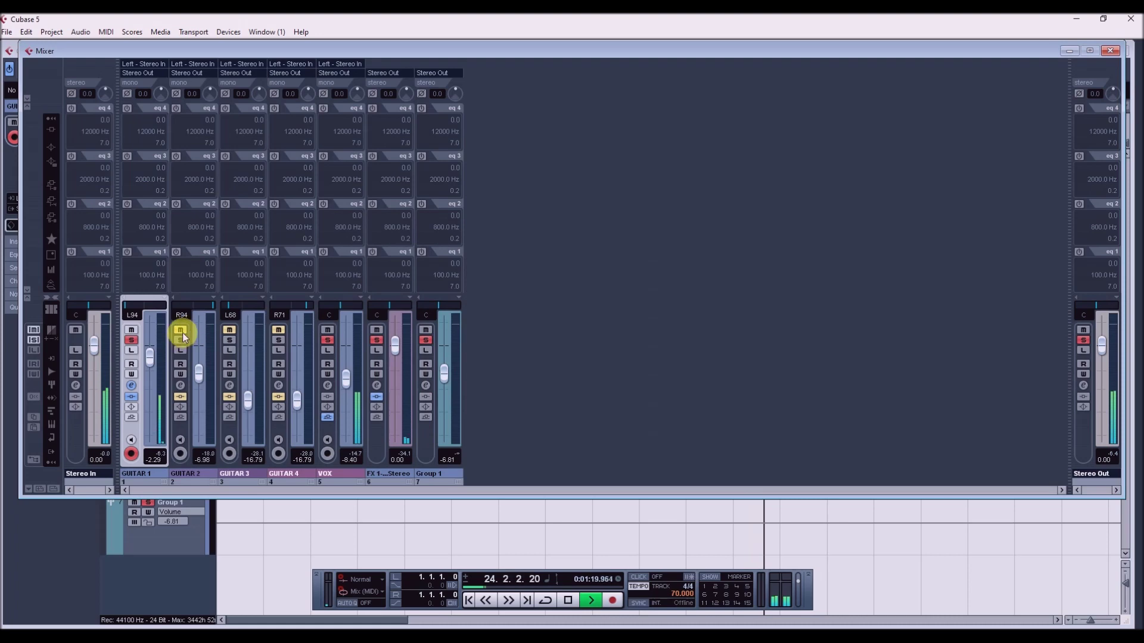
pyautogui.click(180, 397)
pyautogui.click(179, 389)
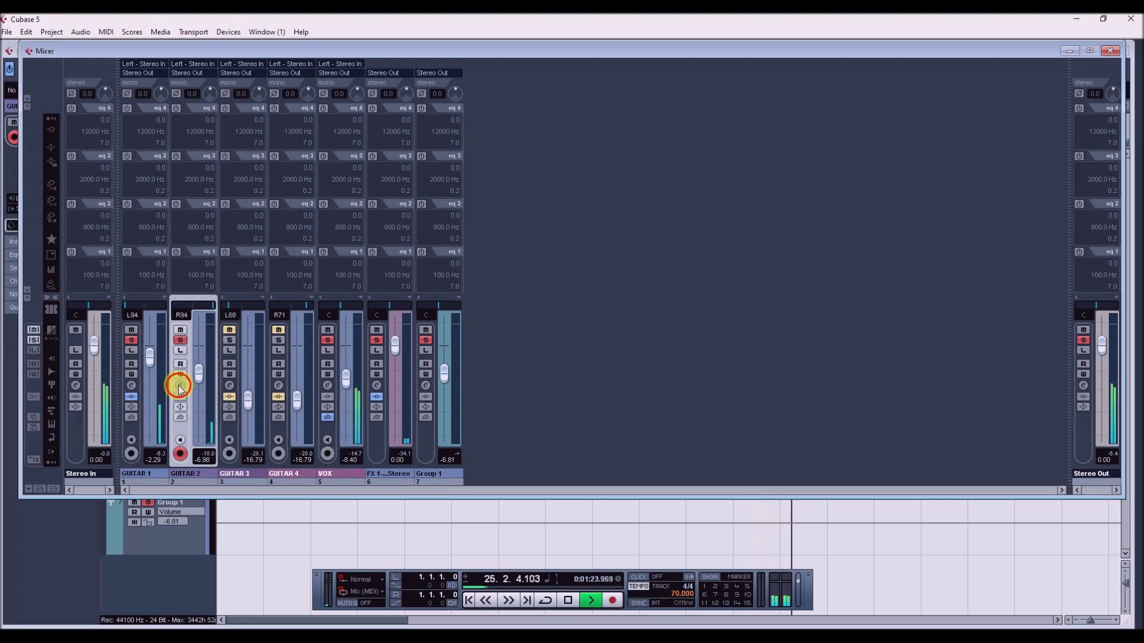
pyautogui.click(180, 386)
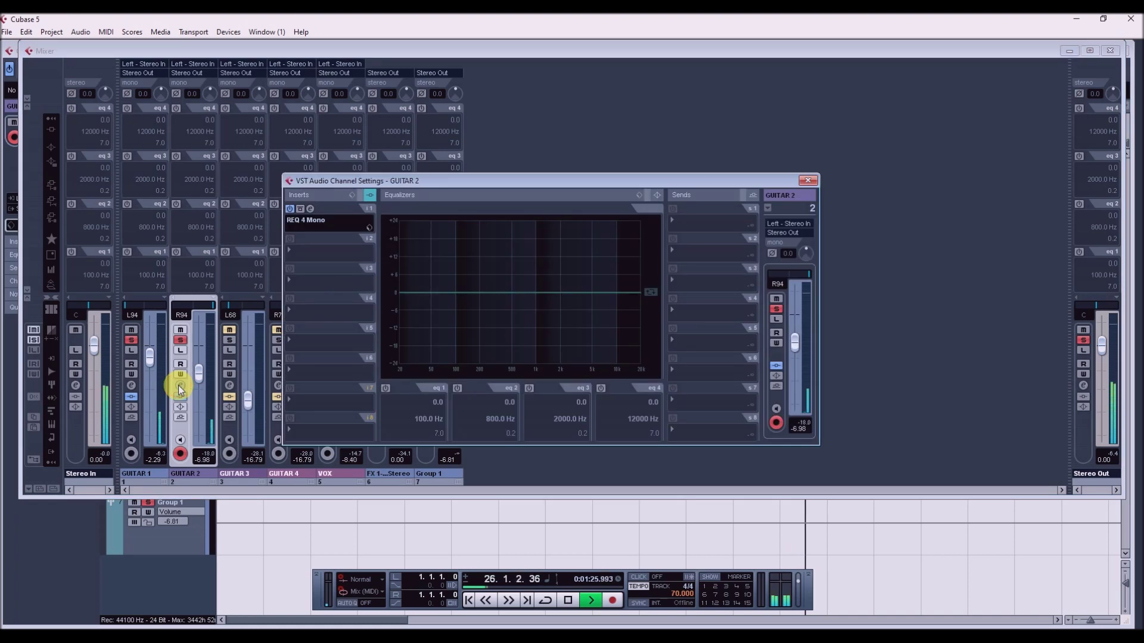
pyautogui.click(809, 180)
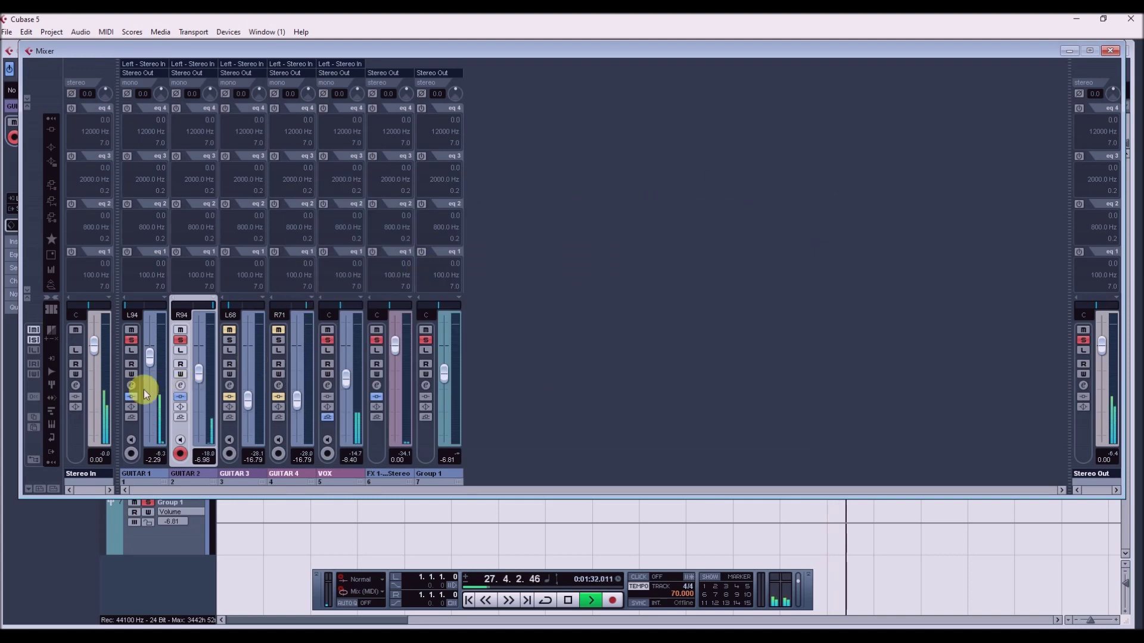
# Step: Compare GUITAR 1 and GUITAR 2 with their inserts bypassed and active during playback, and stop playback
pyautogui.click(181, 397)
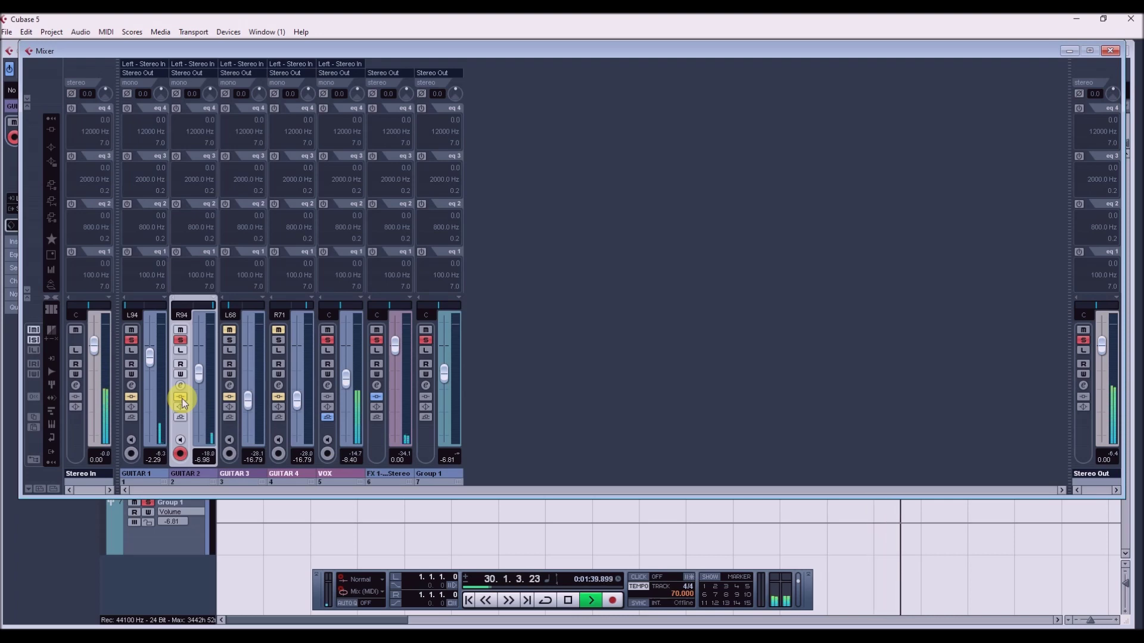
pyautogui.click(182, 397)
pyautogui.click(132, 397)
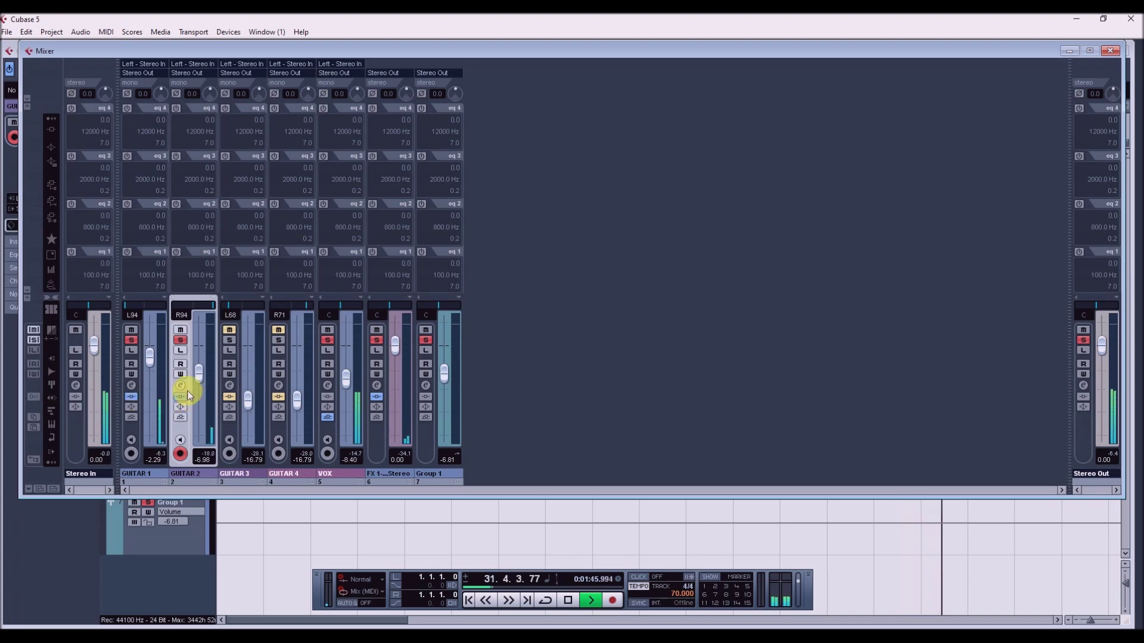
pyautogui.press('space')
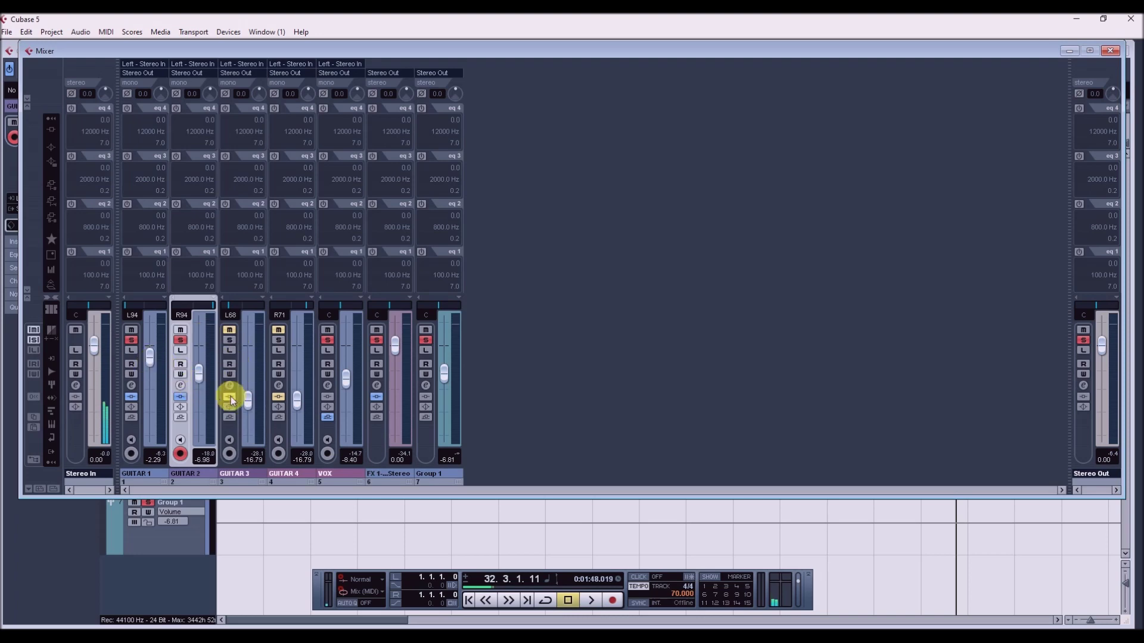
# Step: Unmute GUITAR 3 and GUITAR 4, turn off their insert bypasses, and play a passage of the full mix
pyautogui.click(229, 330)
pyautogui.click(277, 330)
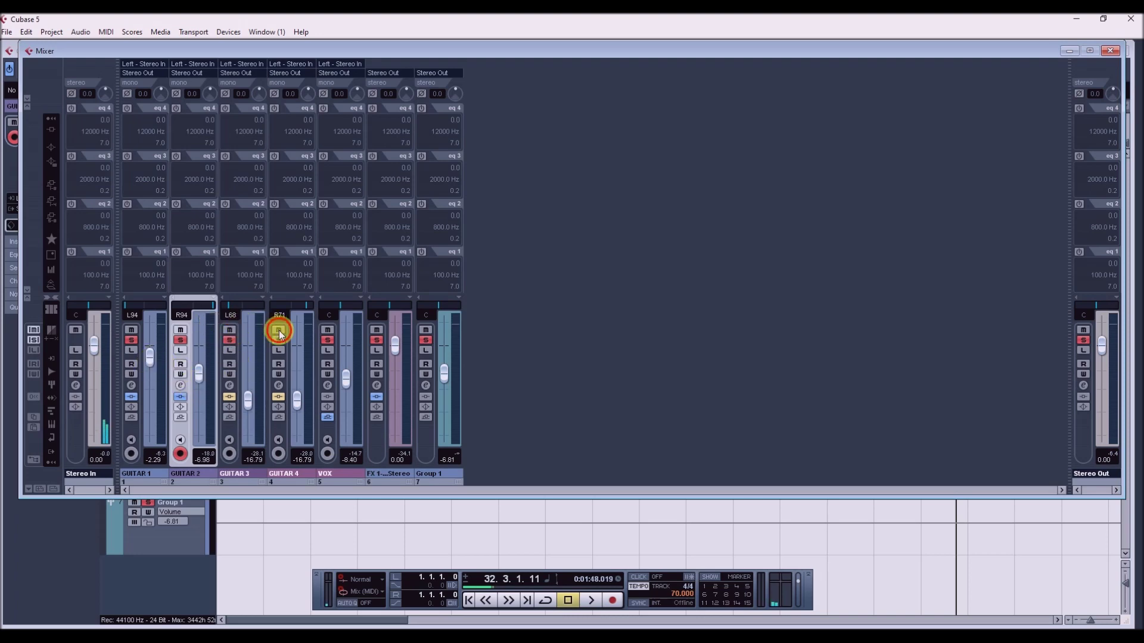
pyautogui.click(232, 397)
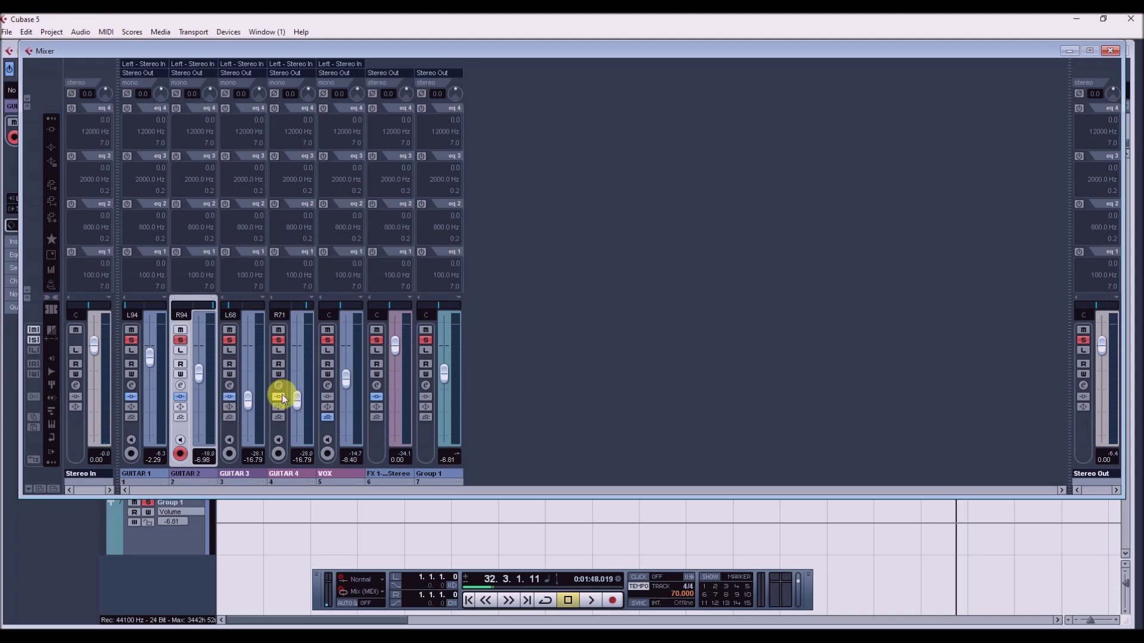
pyautogui.press('space')
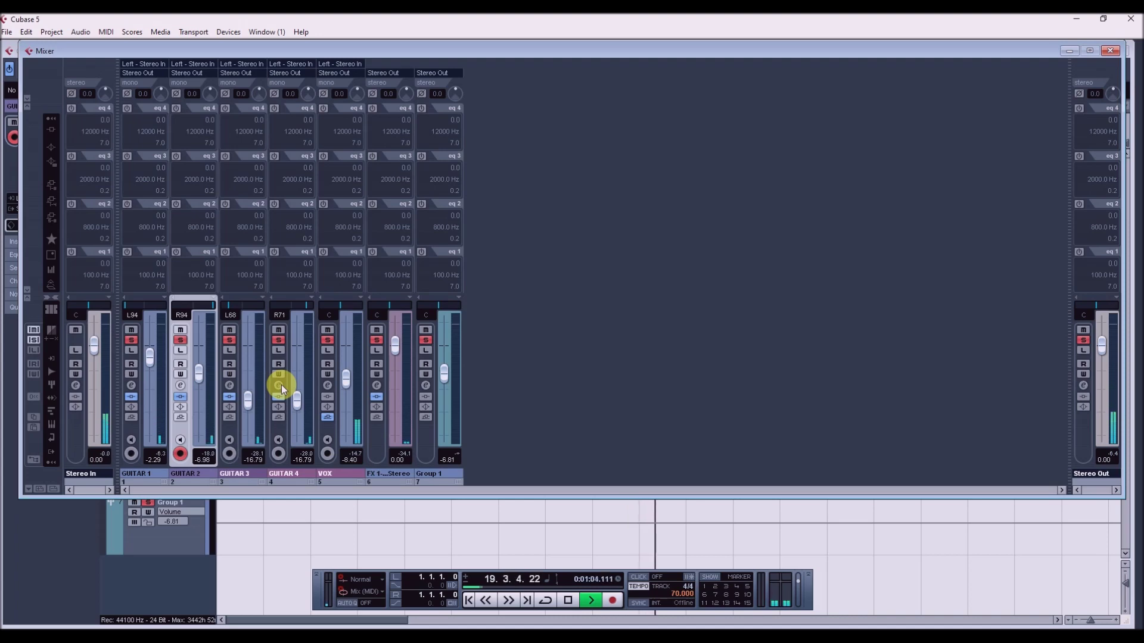
pyautogui.press('space')
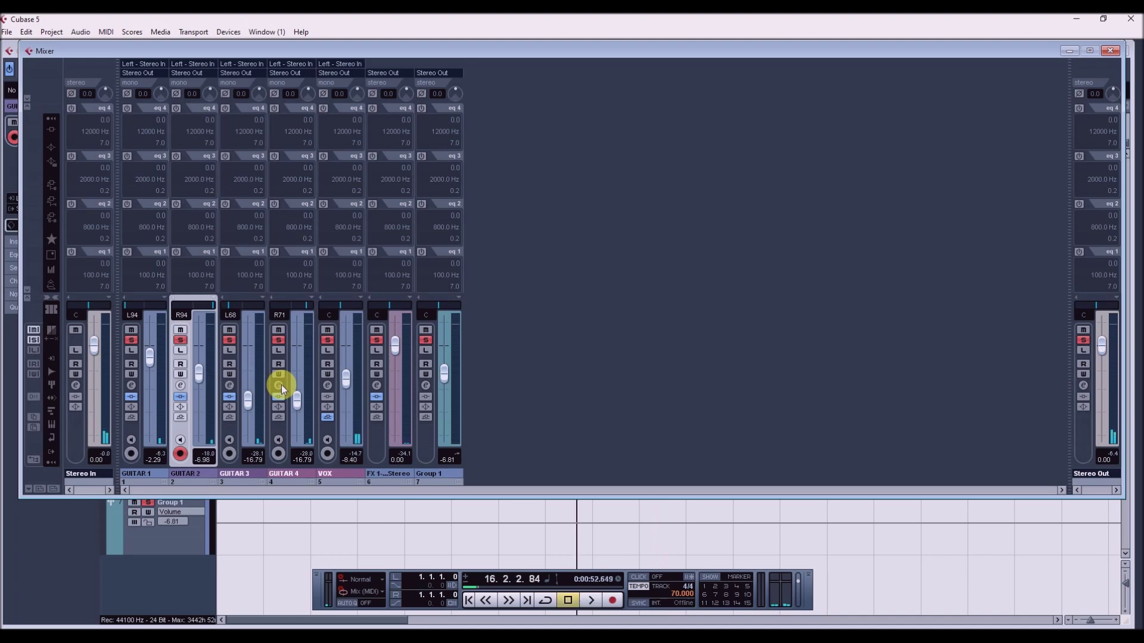
# Step: Copy GUITAR 1's channel settings onto Group 1, with the group's pan centred and its volume lowered to -9.15
pyautogui.click(137, 424)
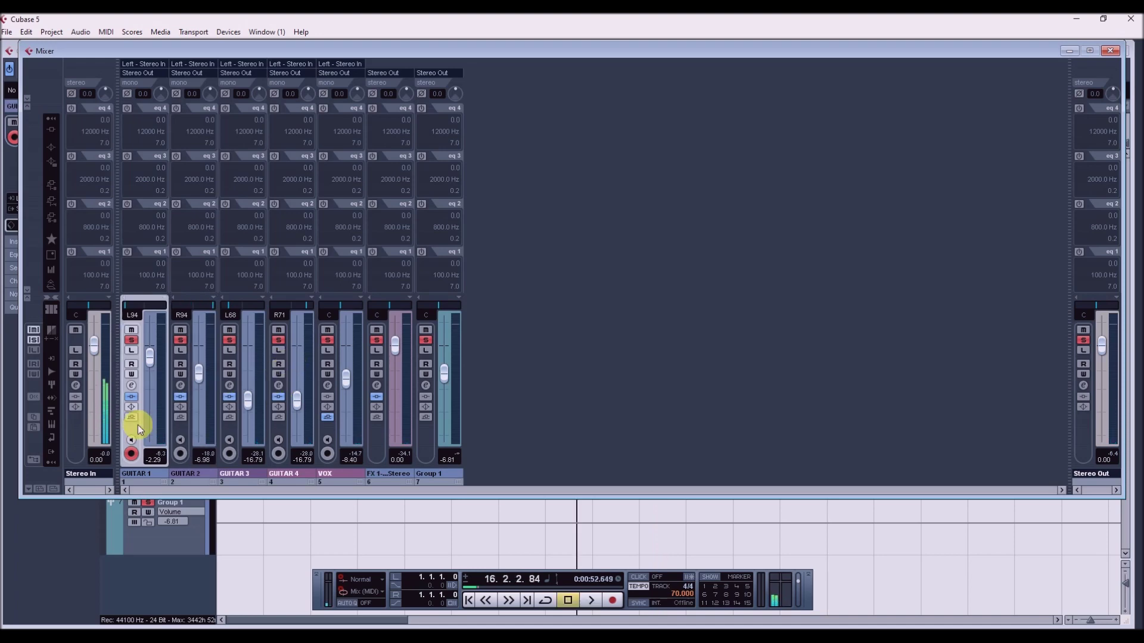
pyautogui.click(428, 435)
pyautogui.click(37, 427)
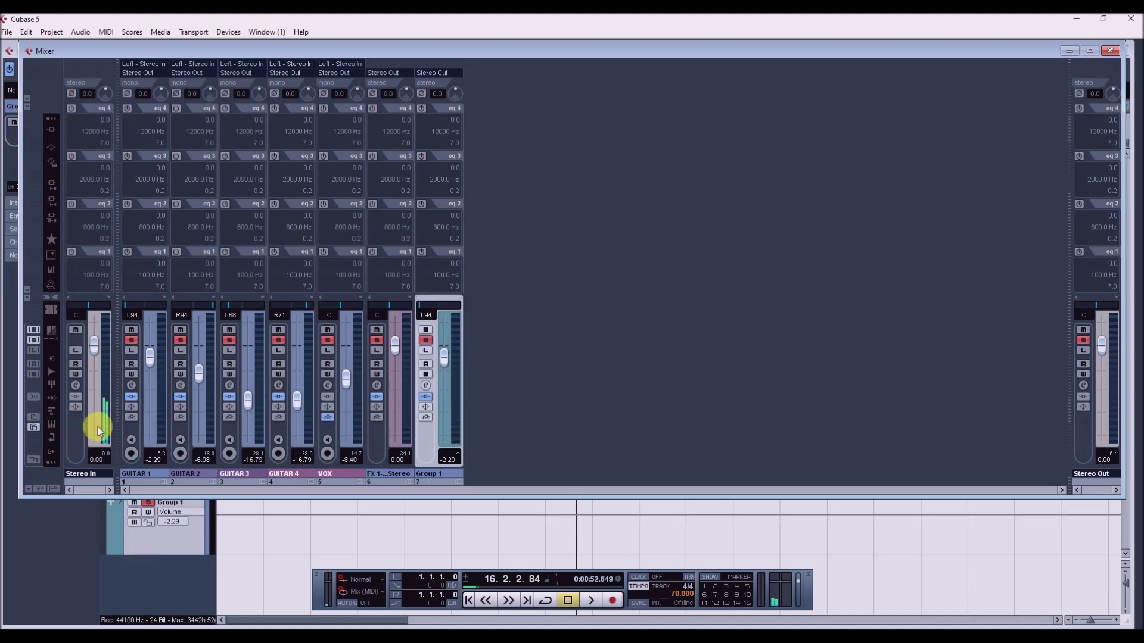
pyautogui.moveTo(421, 305); pyautogui.dragTo(436, 307)
pyautogui.moveTo(442, 352); pyautogui.dragTo(445, 381)
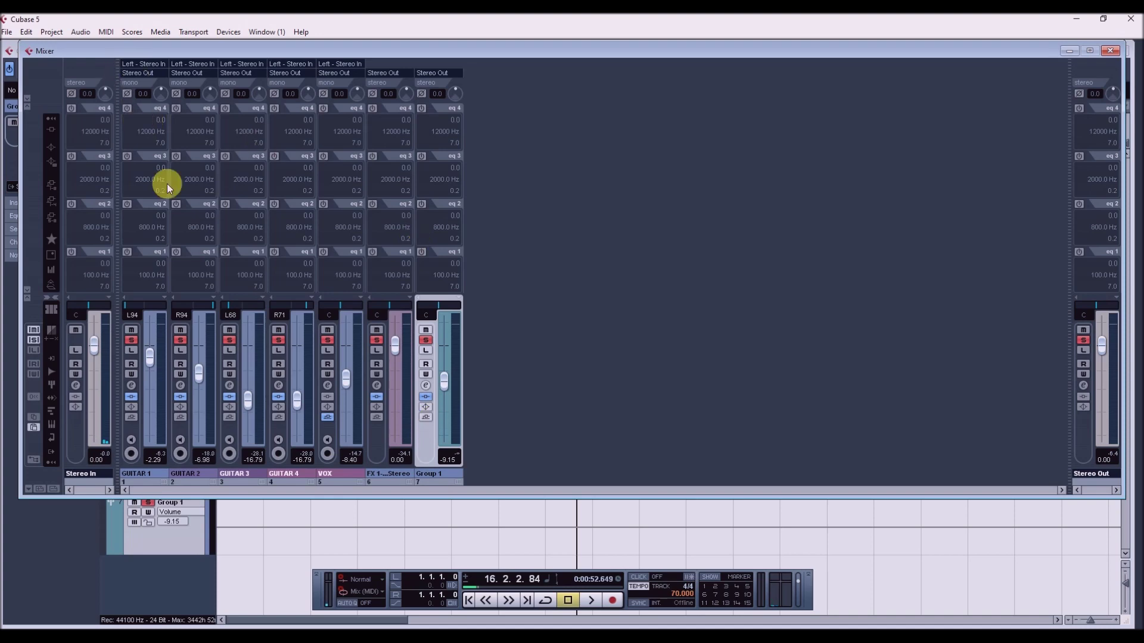
# Step: Route the outputs of GUITAR 1, GUITAR 2, GUITAR 3 and GUITAR 4 to Group 1
pyautogui.click(138, 72)
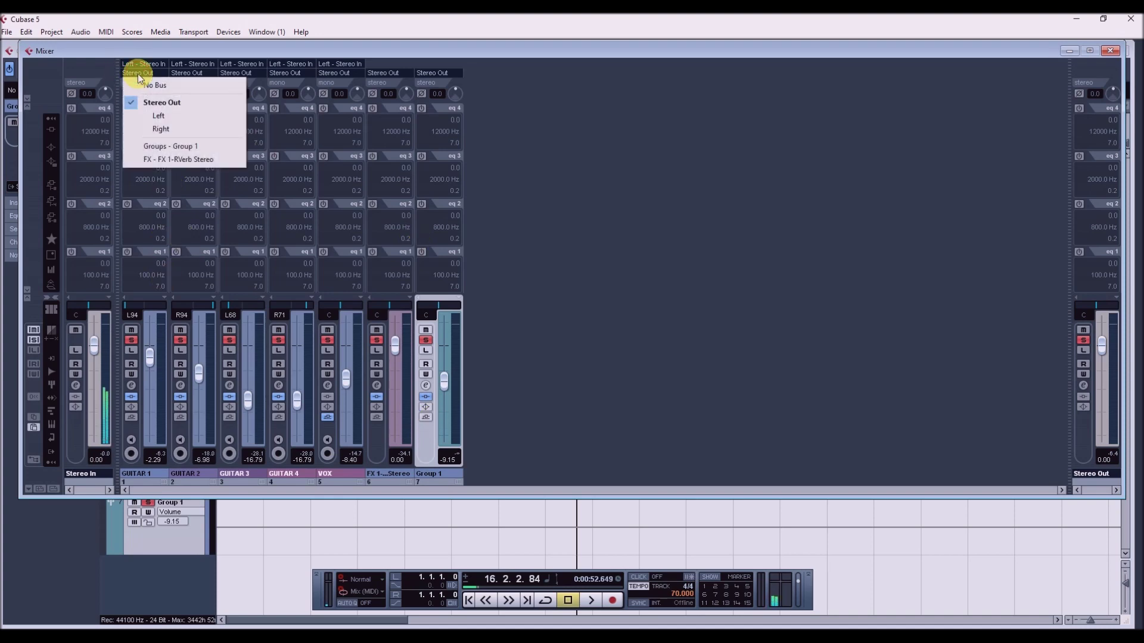
pyautogui.click(181, 148)
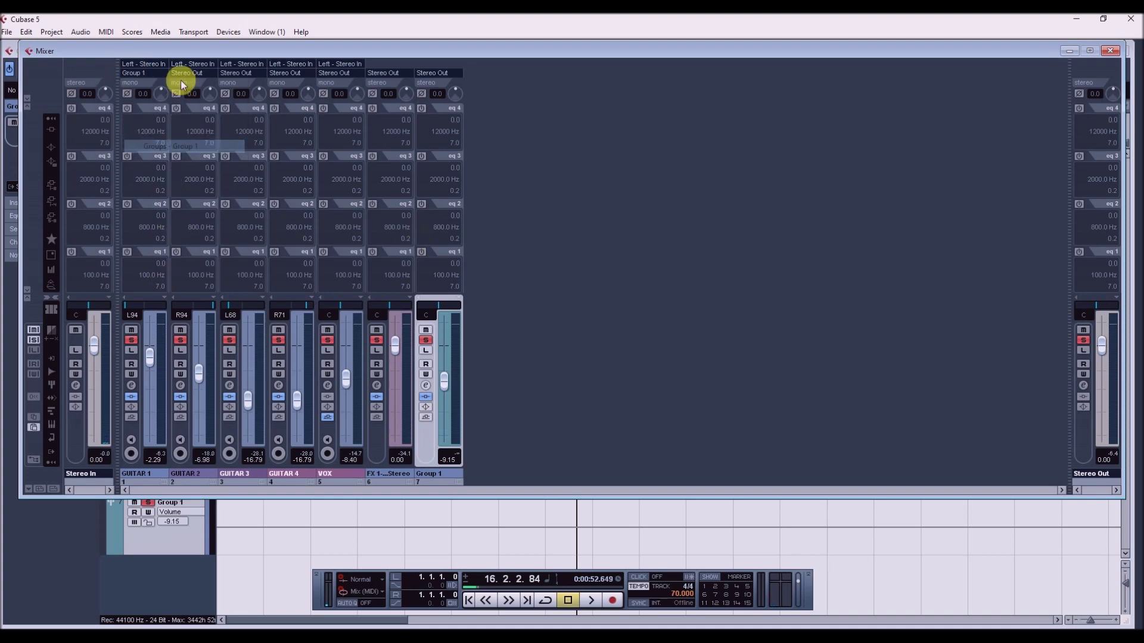
pyautogui.click(185, 72)
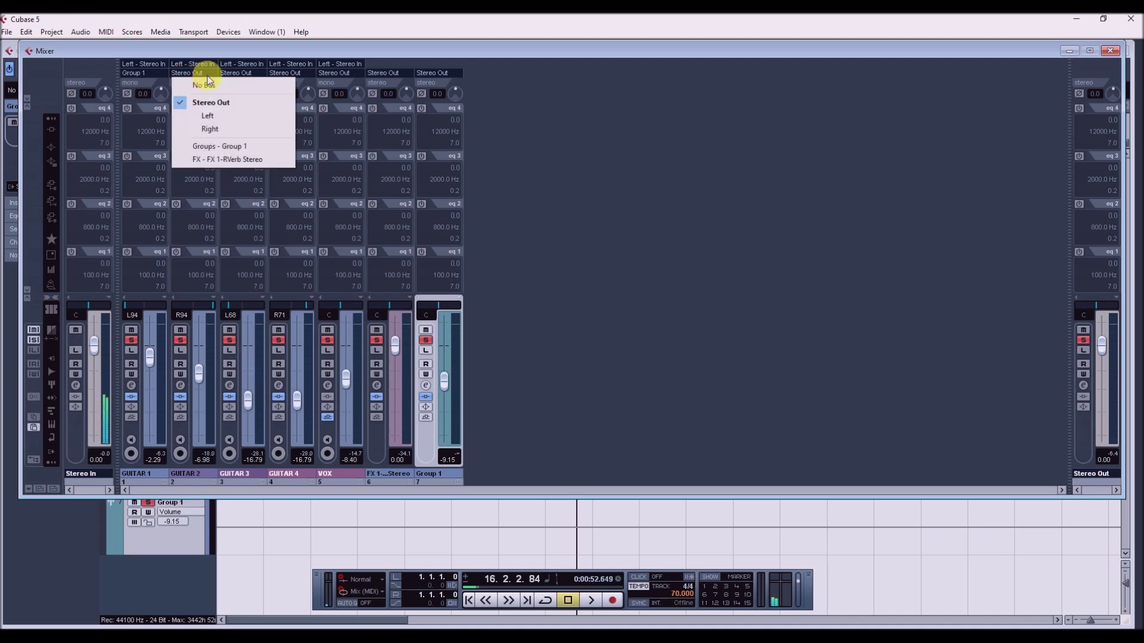
pyautogui.click(217, 146)
pyautogui.click(238, 73)
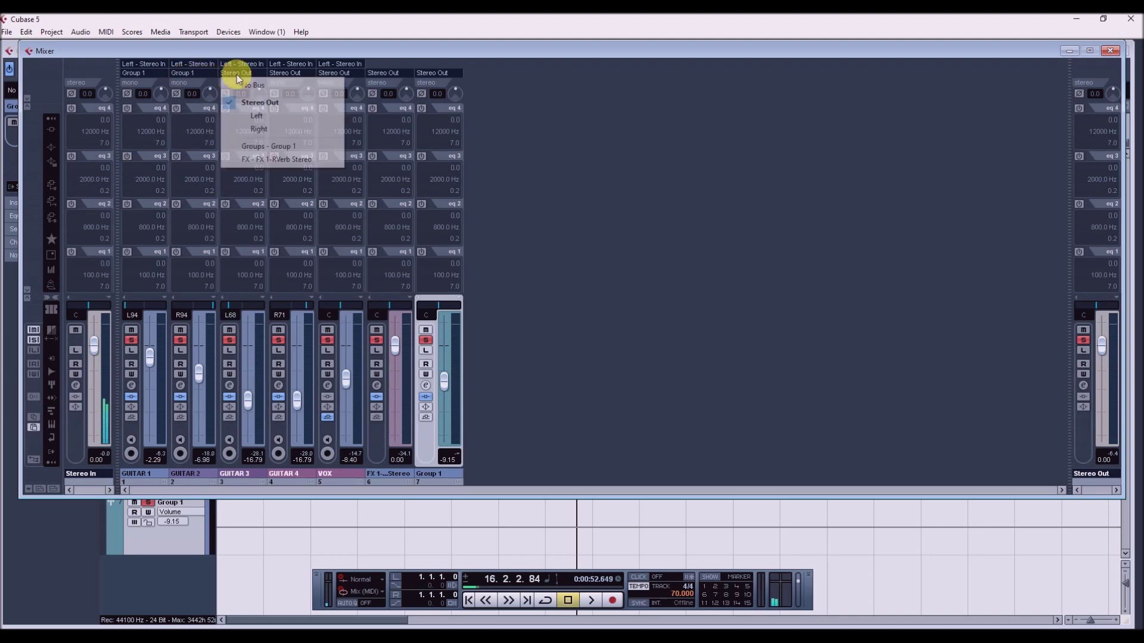
pyautogui.click(280, 146)
pyautogui.click(286, 73)
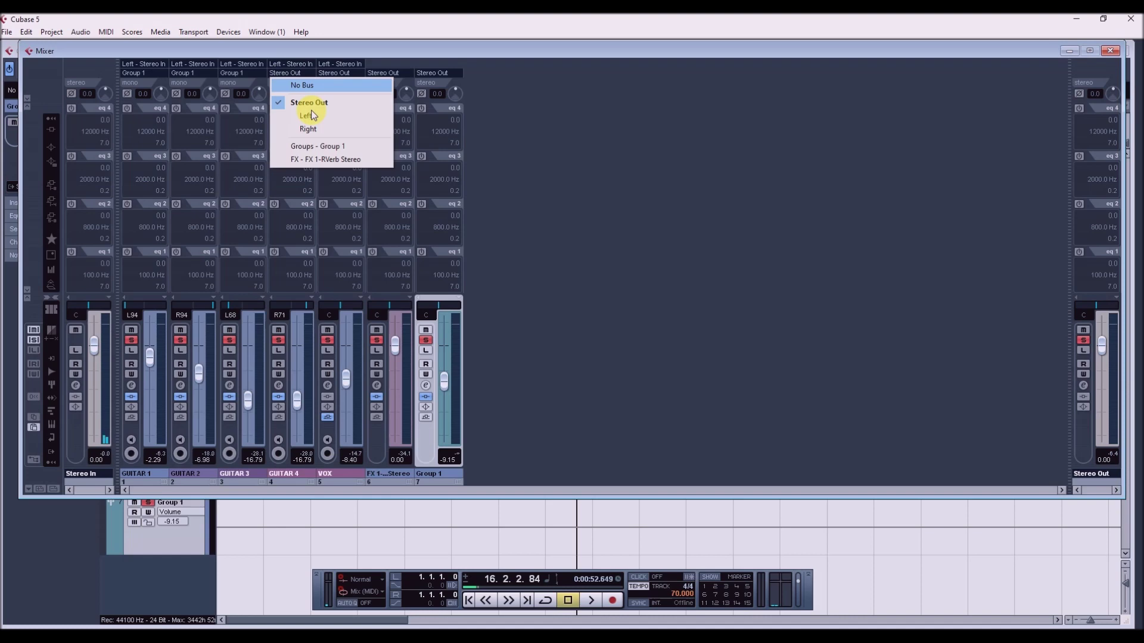
pyautogui.click(319, 146)
# Step: Bypass the inserts on all four guitar channels and the REQ 4 Mono insert in Group 1's channel settings
pyautogui.click(180, 396)
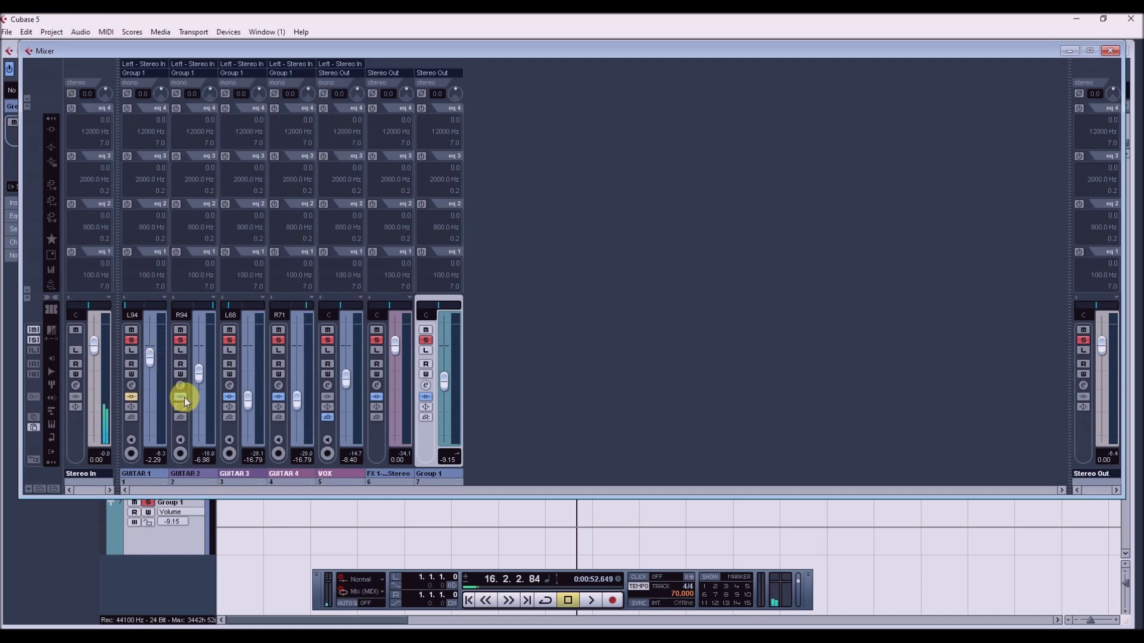
pyautogui.click(229, 396)
pyautogui.click(279, 397)
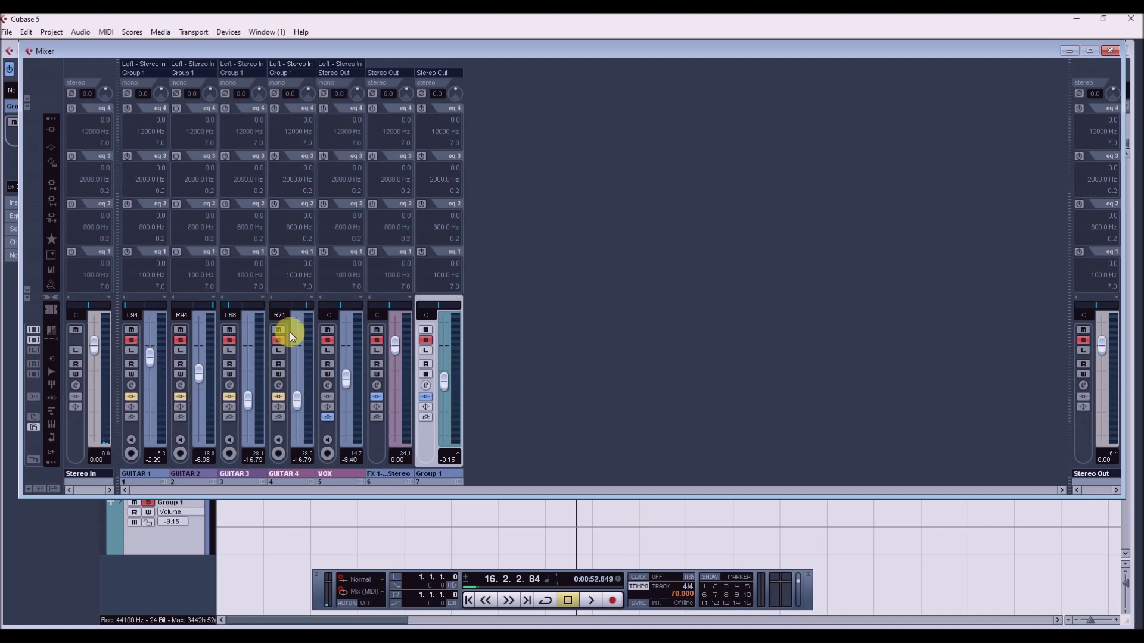
pyautogui.click(426, 387)
pyautogui.moveTo(413, 182); pyautogui.dragTo(256, 164)
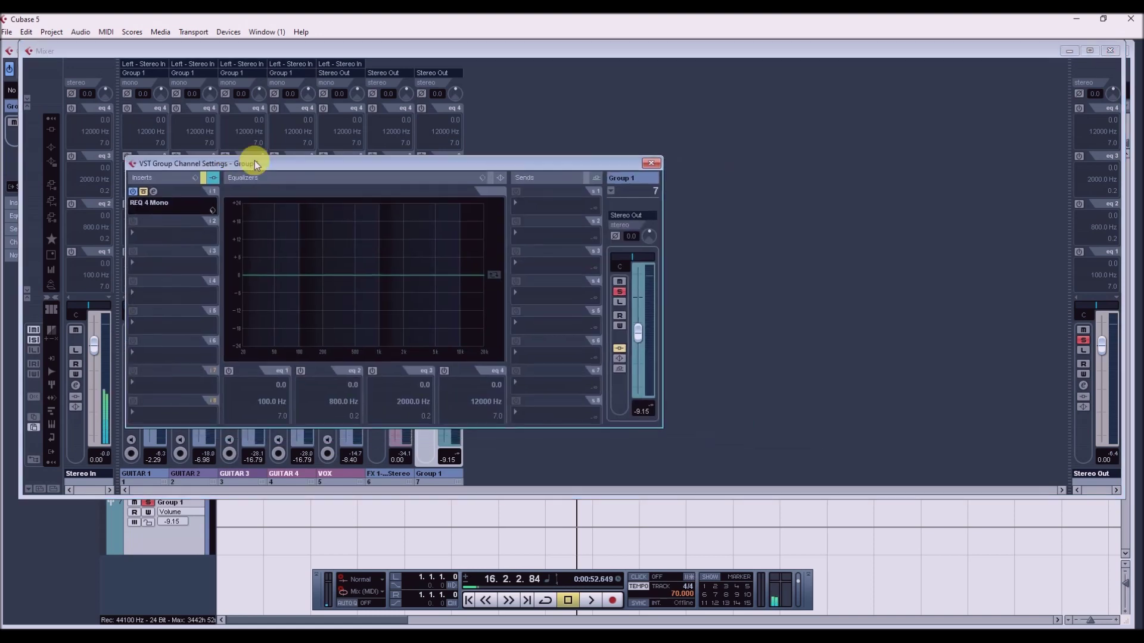
pyautogui.click(648, 165)
# Step: Raise Group 1's volume to -0.78 during playback and turn off the bypass of its REQ 4 Mono insert
pyautogui.moveTo(444, 388)
pyautogui.mouseDown()
pyautogui.moveTo(444, 351)
pyautogui.moveTo(442, 384)
pyautogui.mouseUp()
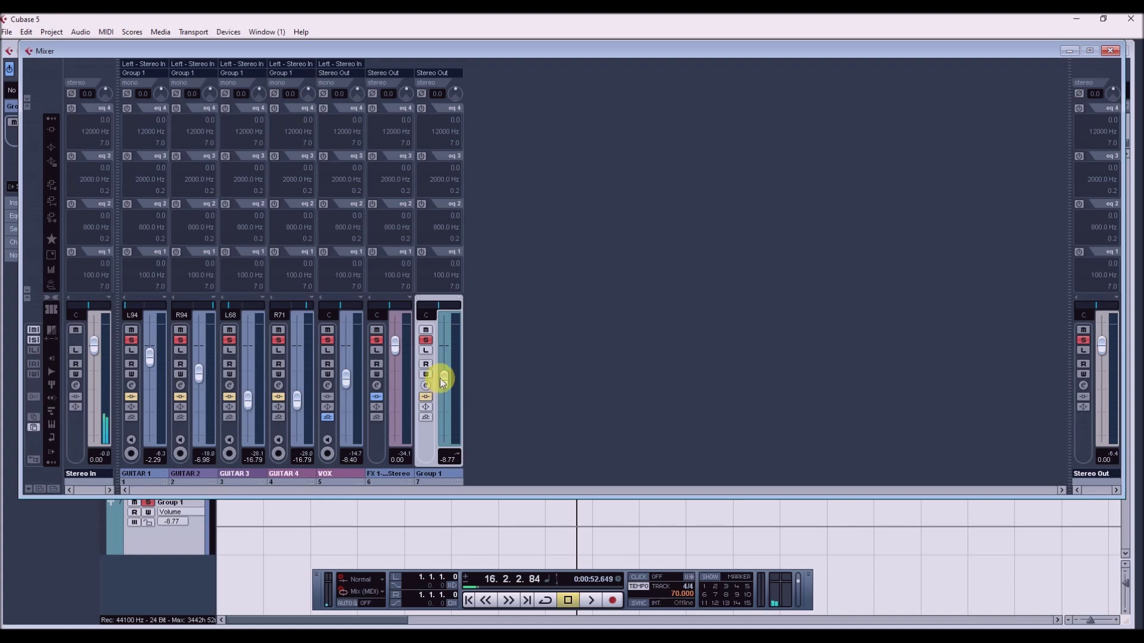
pyautogui.press('space')
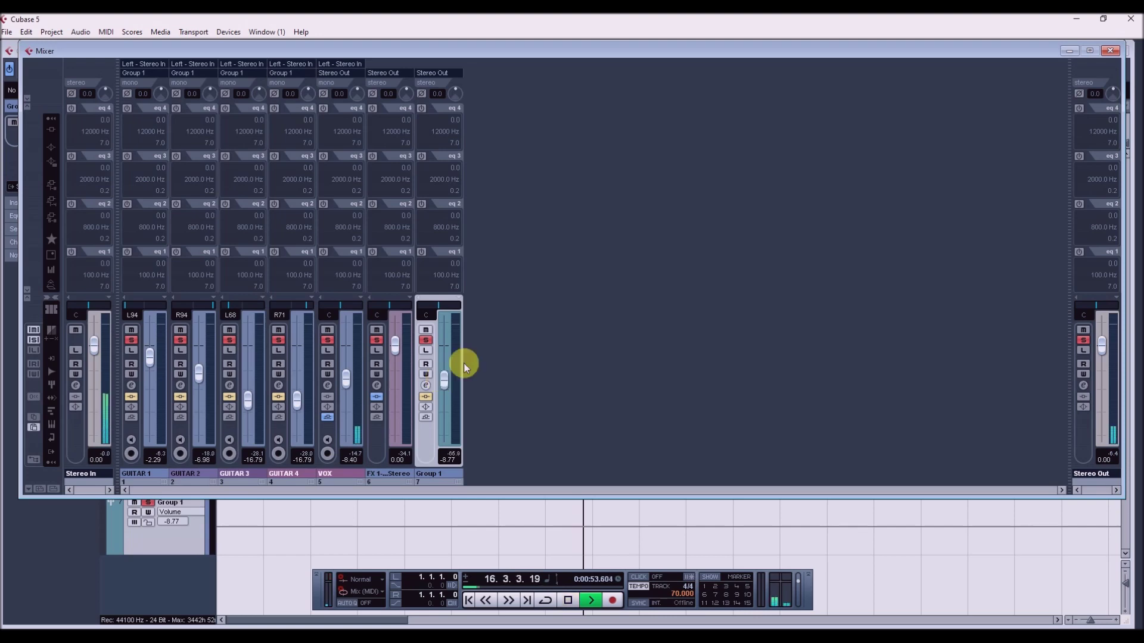
pyautogui.moveTo(447, 380)
pyautogui.mouseDown()
pyautogui.moveTo(444, 358)
pyautogui.moveTo(445, 370)
pyautogui.mouseUp()
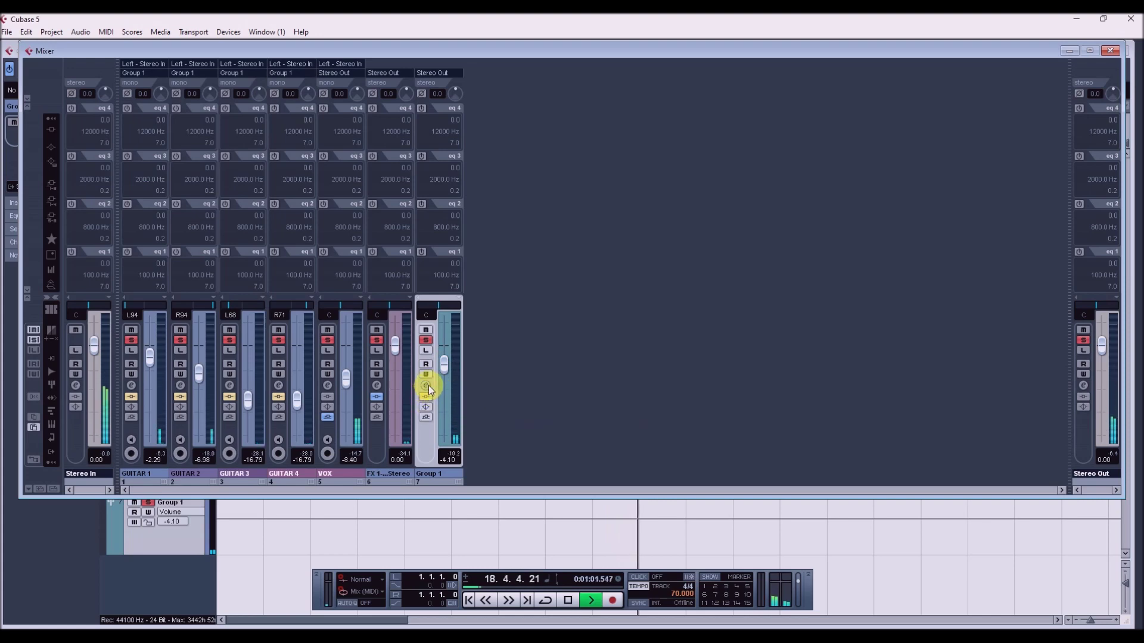
pyautogui.click(427, 385)
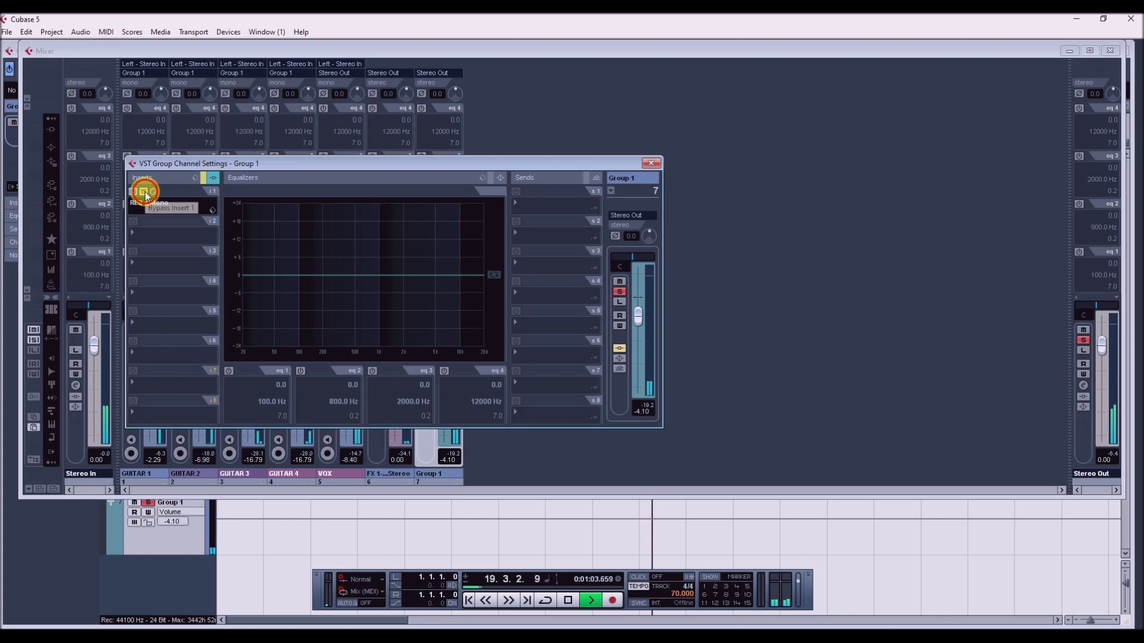
pyautogui.moveTo(380, 162); pyautogui.dragTo(558, 160)
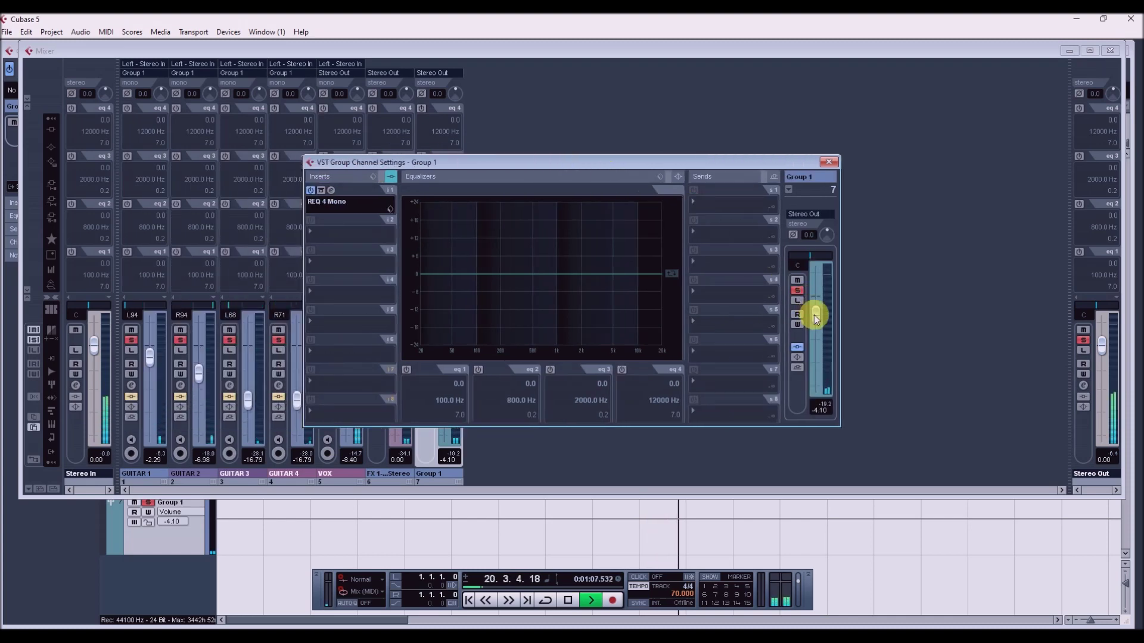
pyautogui.moveTo(814, 317); pyautogui.dragTo(815, 305)
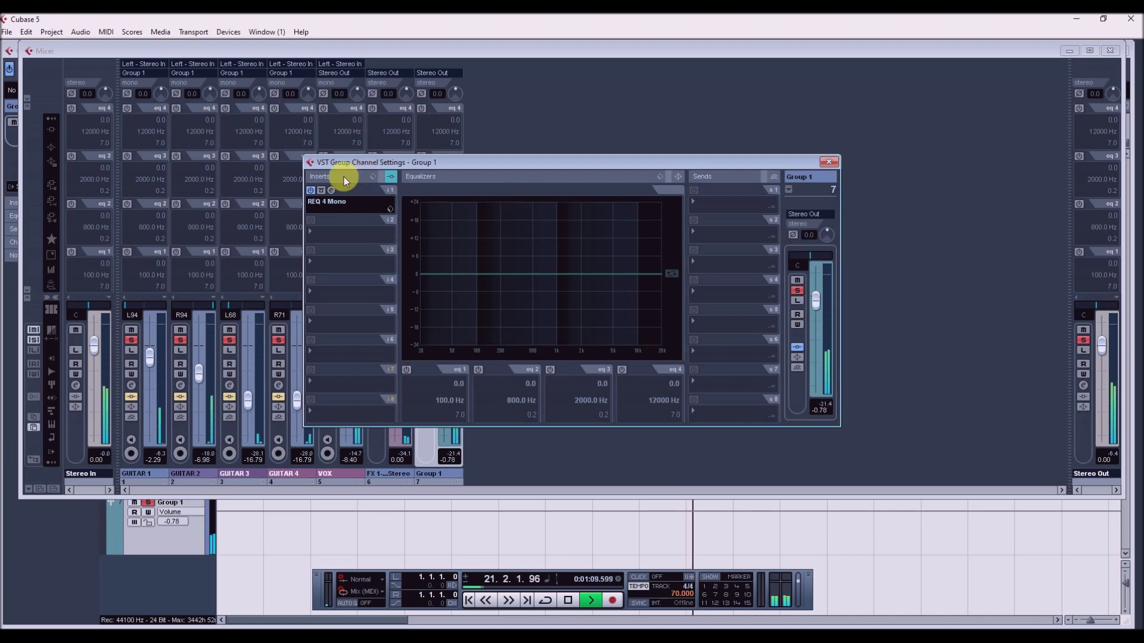
# Step: Compare Group 1 with its REQ 4 Mono equalizer bypassed and active during playback, and close its windows
pyautogui.click(322, 192)
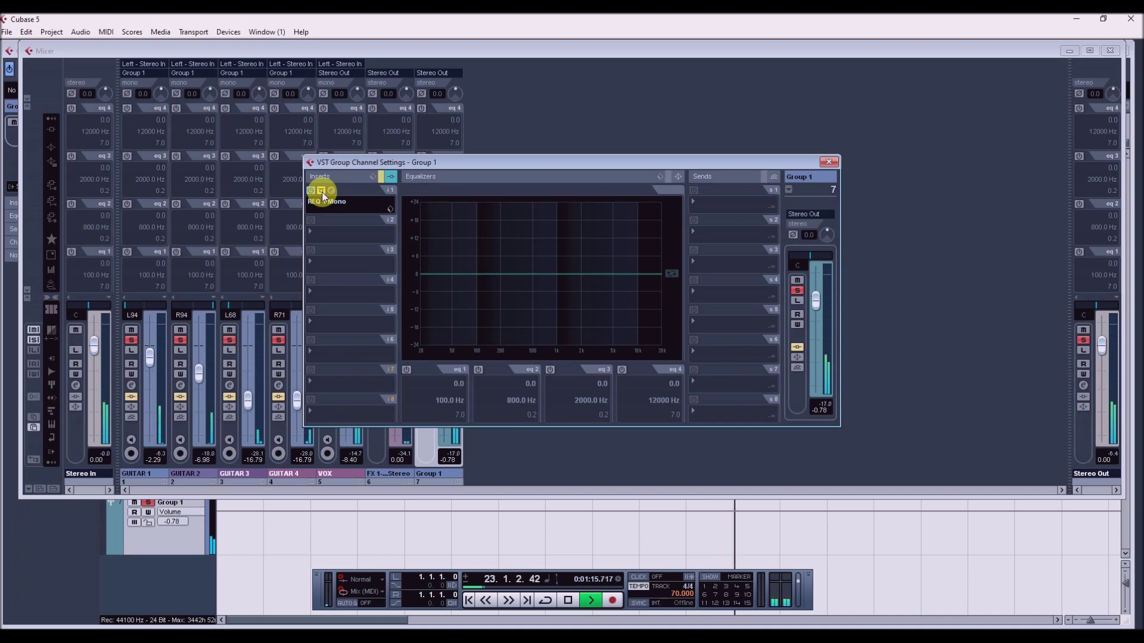
pyautogui.click(322, 191)
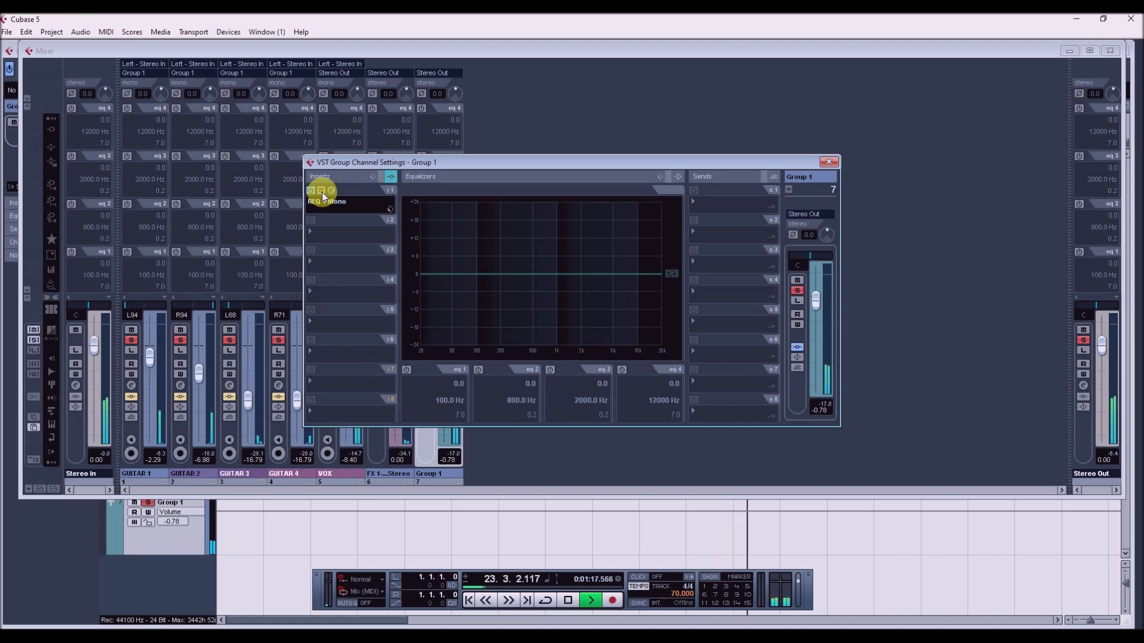
pyautogui.click(331, 190)
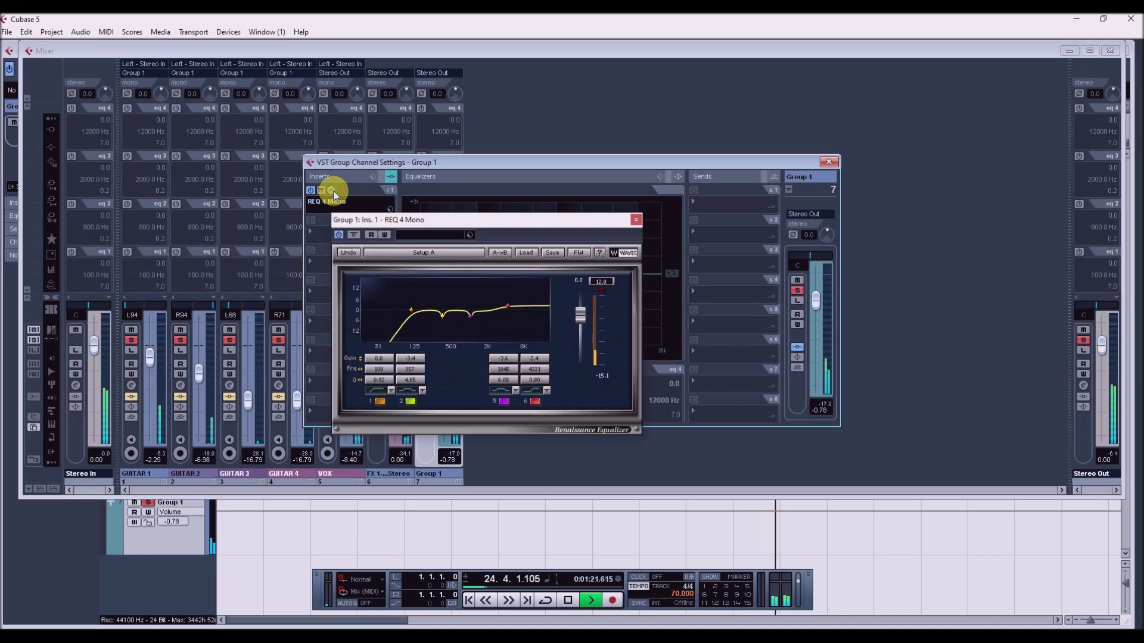
pyautogui.click(355, 235)
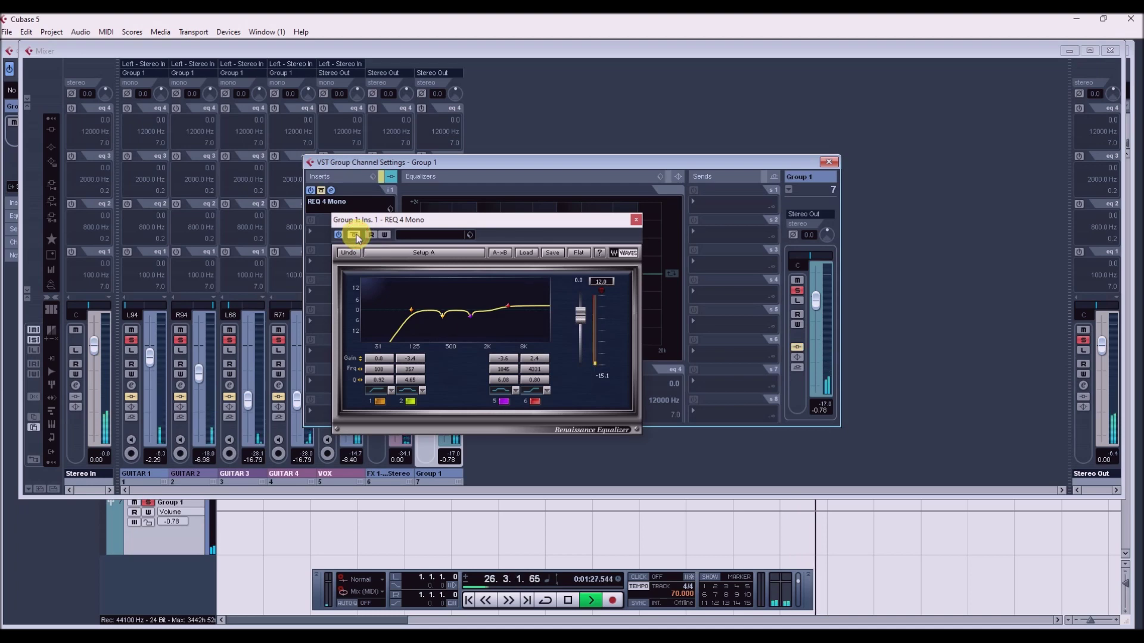
pyautogui.click(355, 236)
pyautogui.click(636, 220)
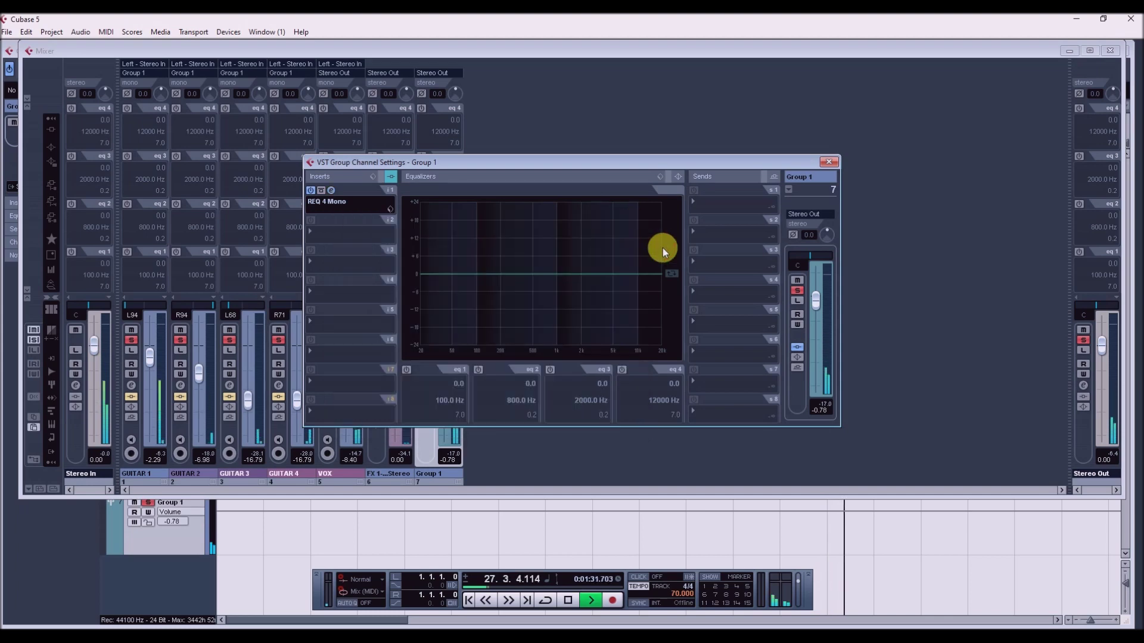
pyautogui.click(829, 163)
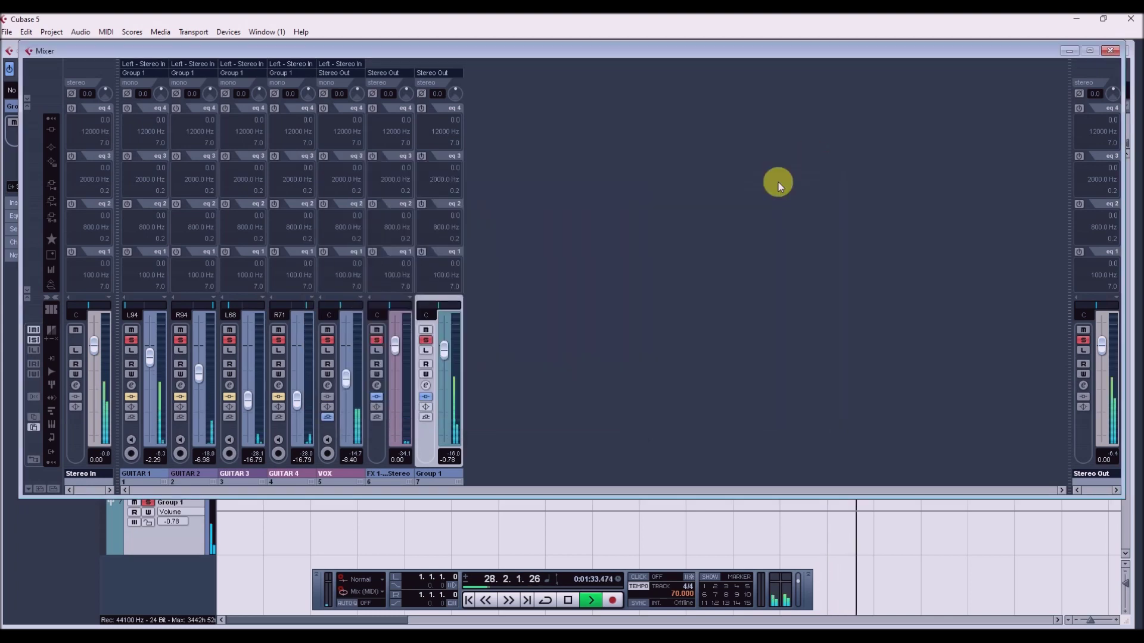
# Step: Turn off the insert bypass on all four guitars, lower Group 1's volume to -3.15 and stop playback
pyautogui.click(131, 397)
pyautogui.click(179, 397)
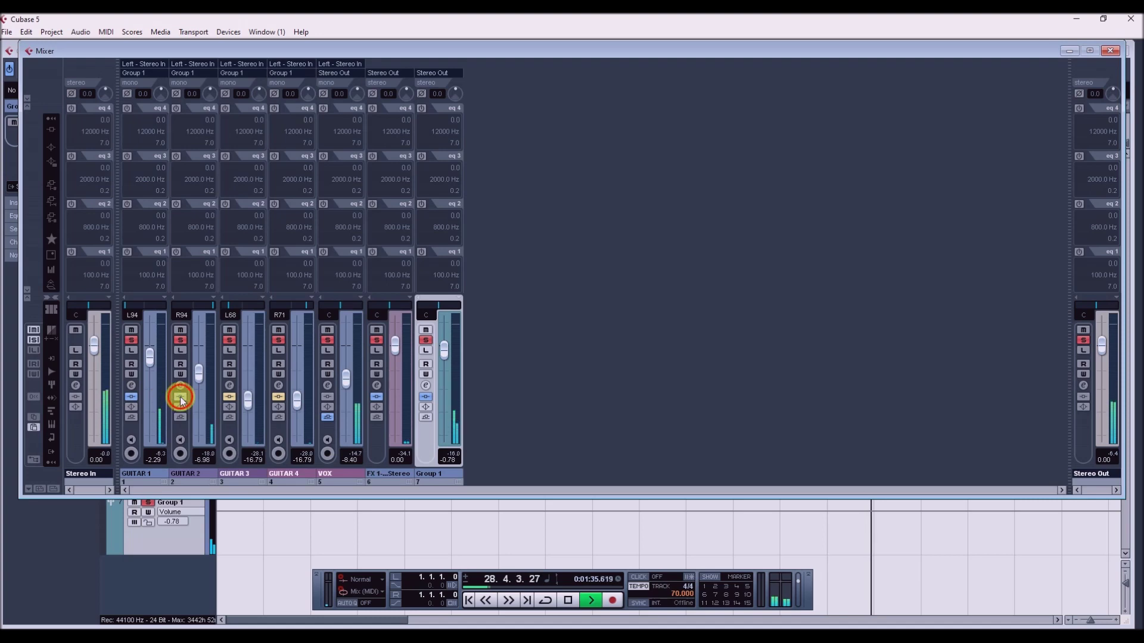
pyautogui.click(230, 396)
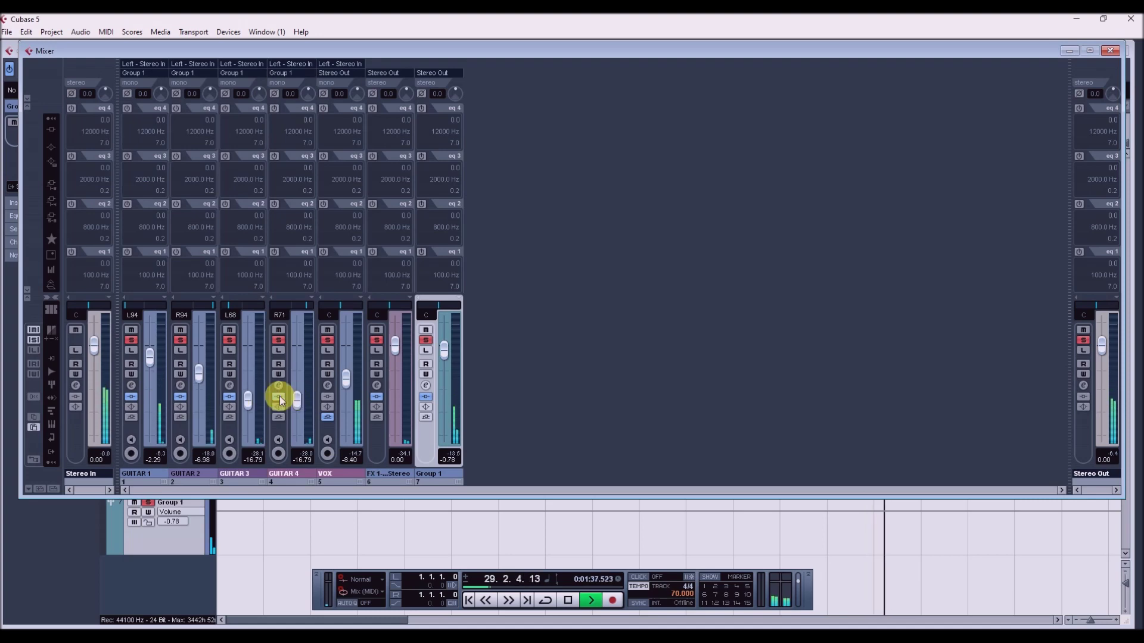
pyautogui.click(278, 396)
pyautogui.moveTo(443, 352); pyautogui.dragTo(442, 363)
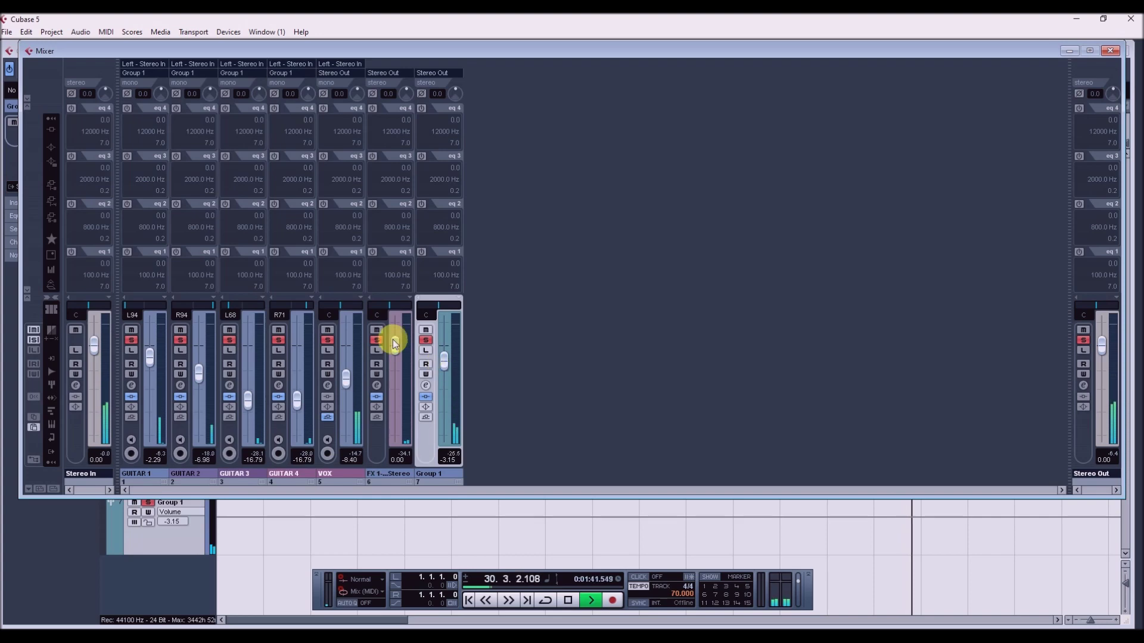
pyautogui.press('space')
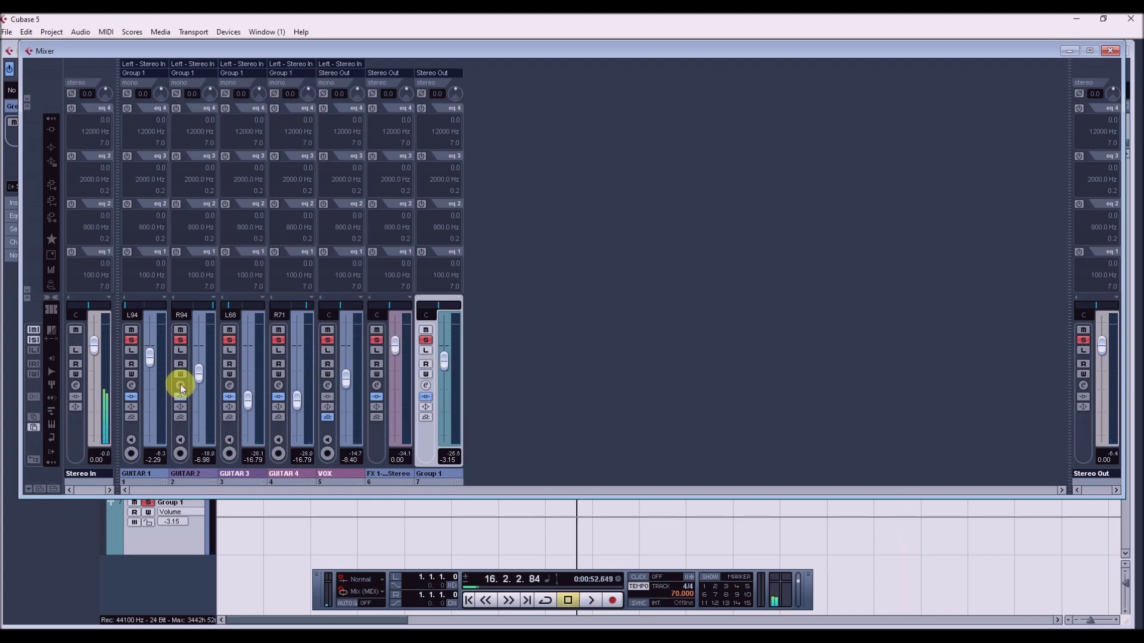
# Step: Open the channel settings of GUITAR 1
pyautogui.click(132, 385)
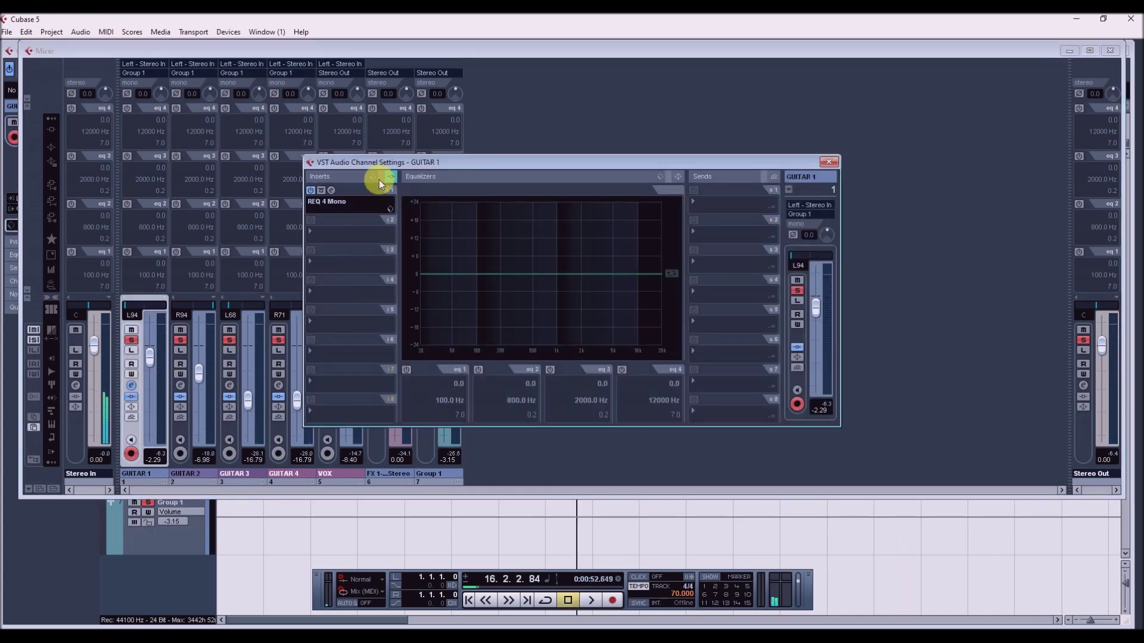